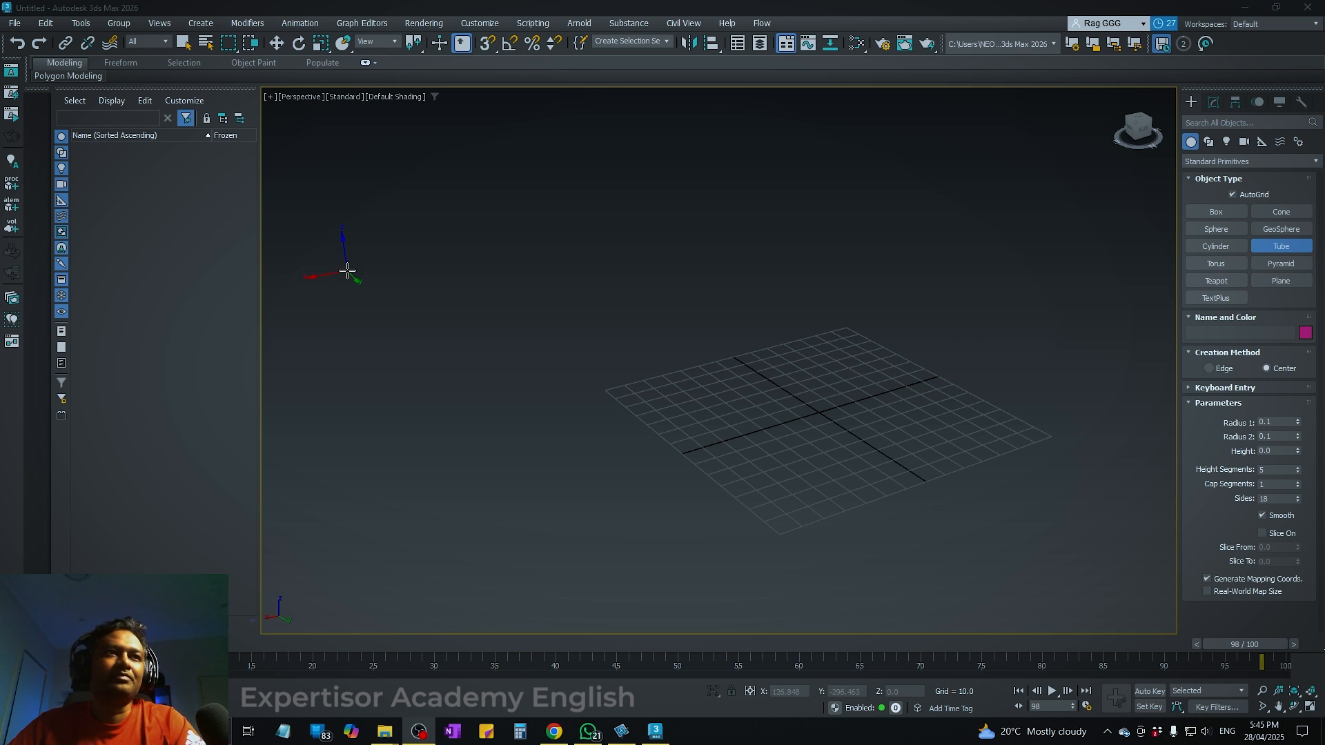
Turn off AutoGrid for object creation and show the Perspective viewport maximized.
click(1310, 708)
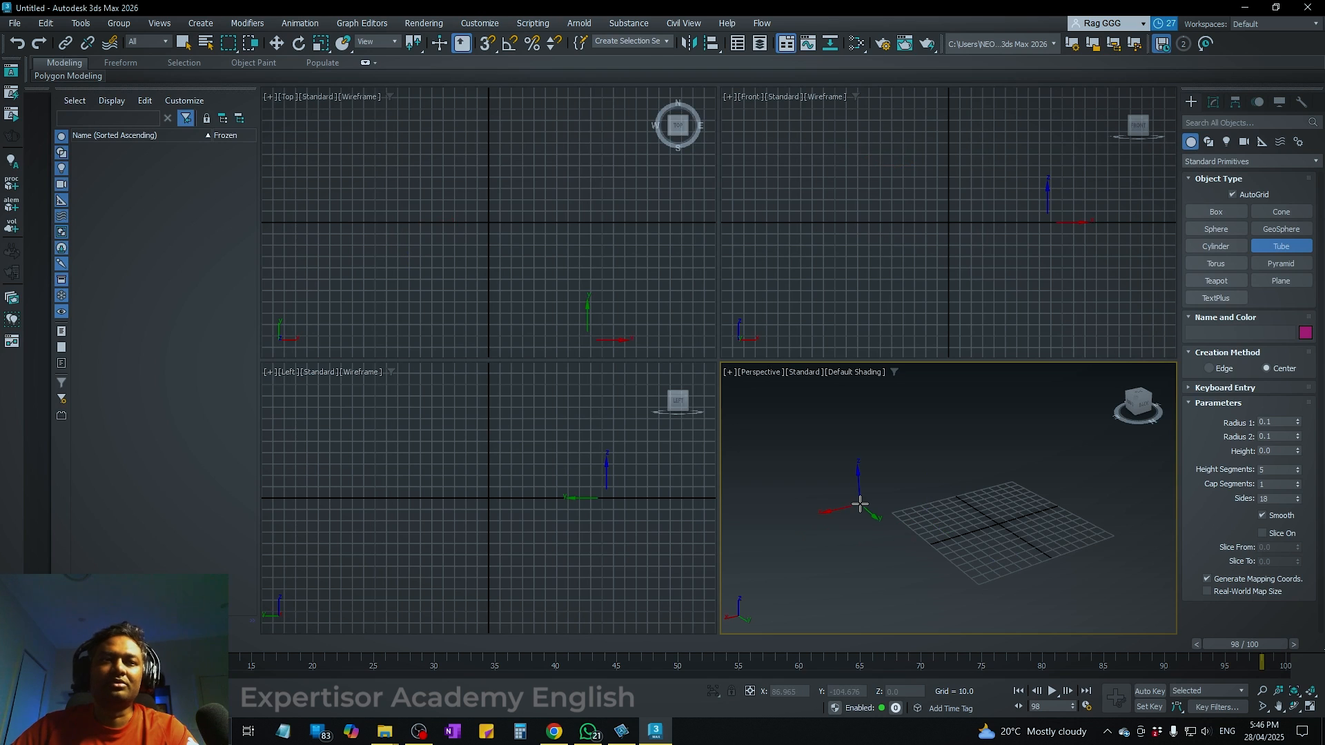
click(1232, 195)
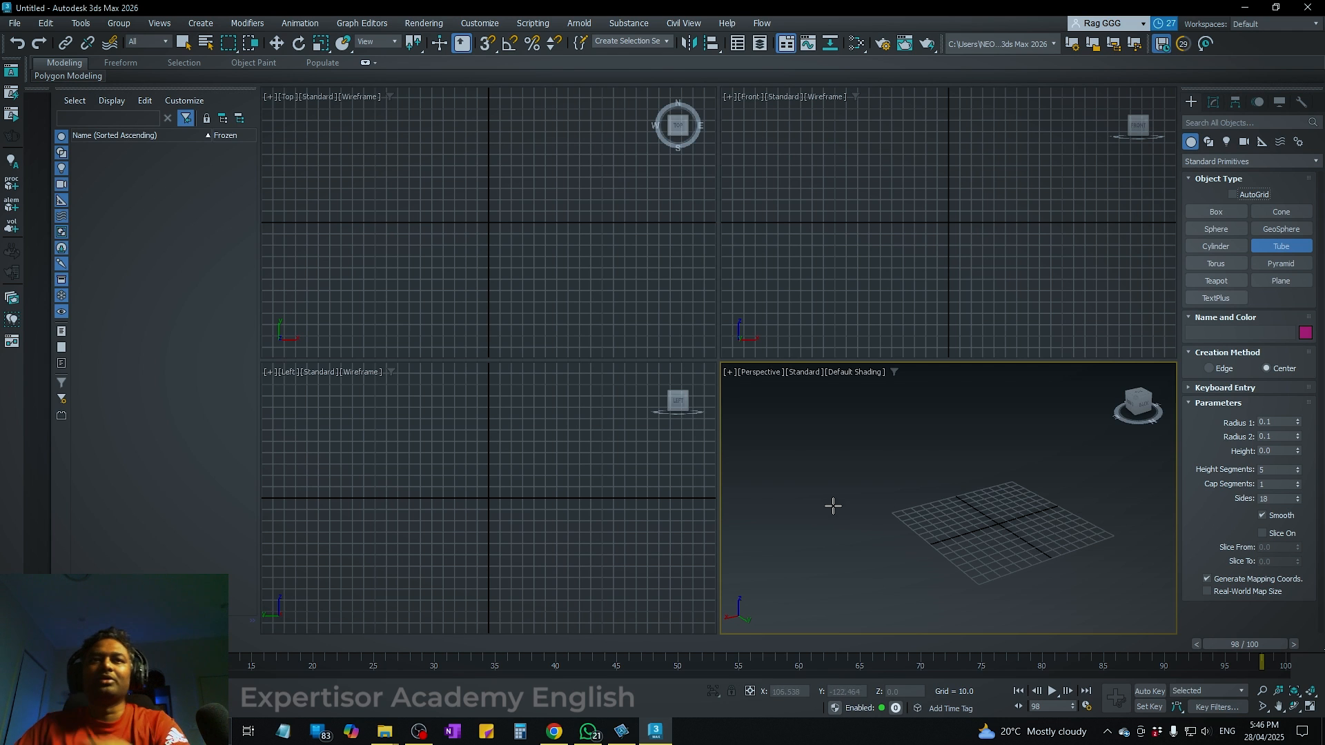
click(1312, 712)
click(1313, 712)
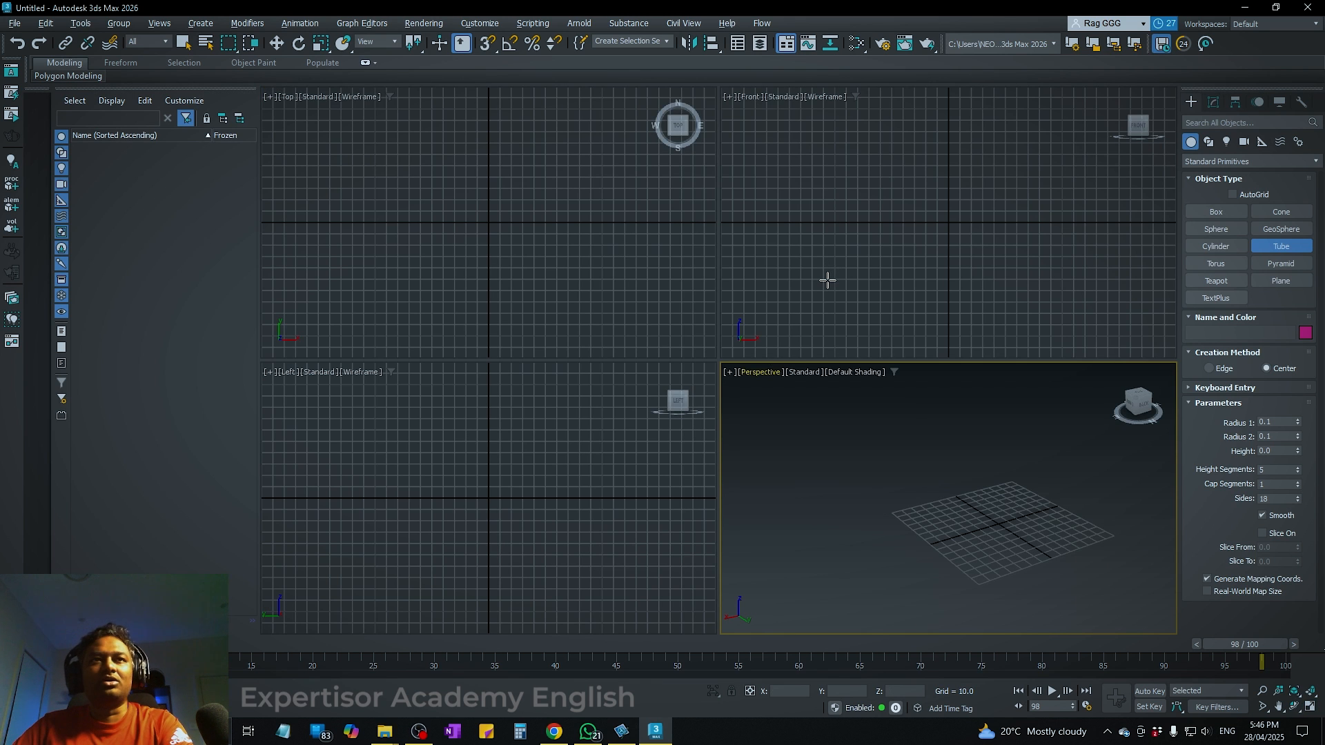
key(alt+w)
key(alt+w)
key(alt+w)
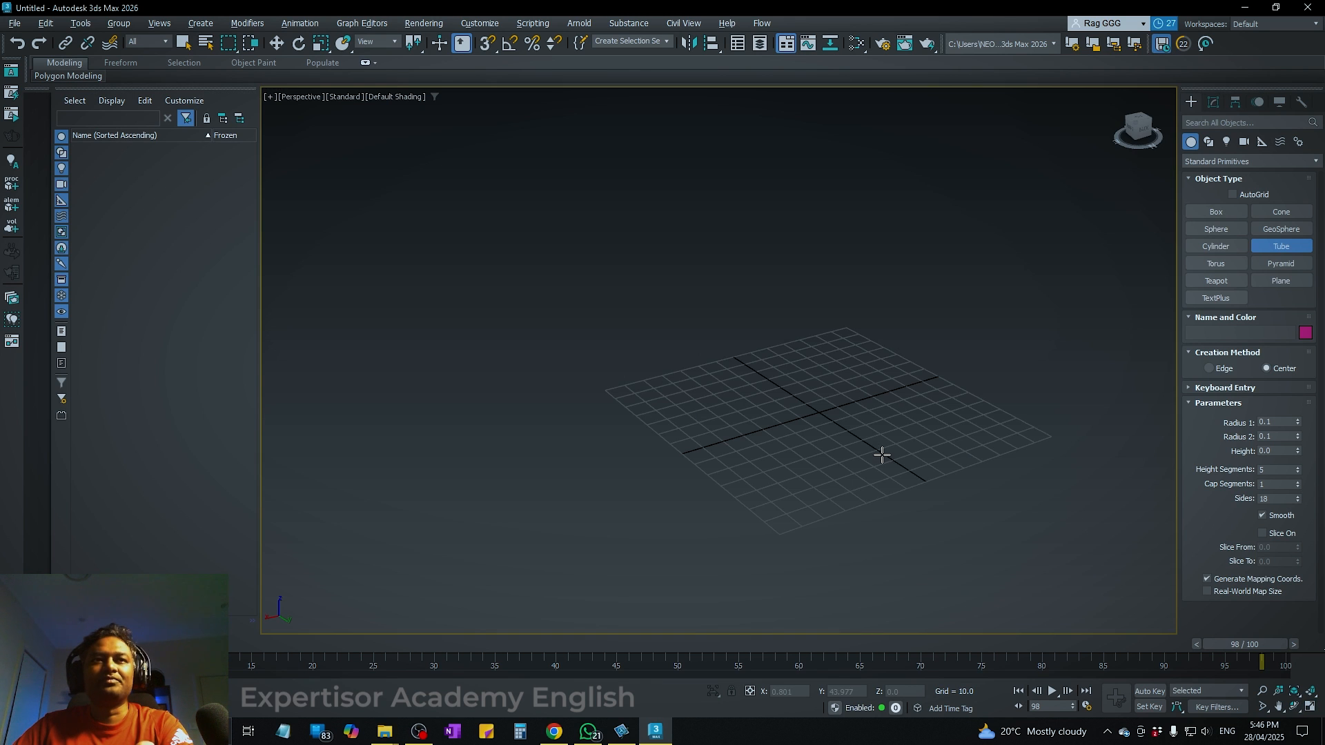
scroll(722, 449, up, 2)
scroll(713, 440, up, 2)
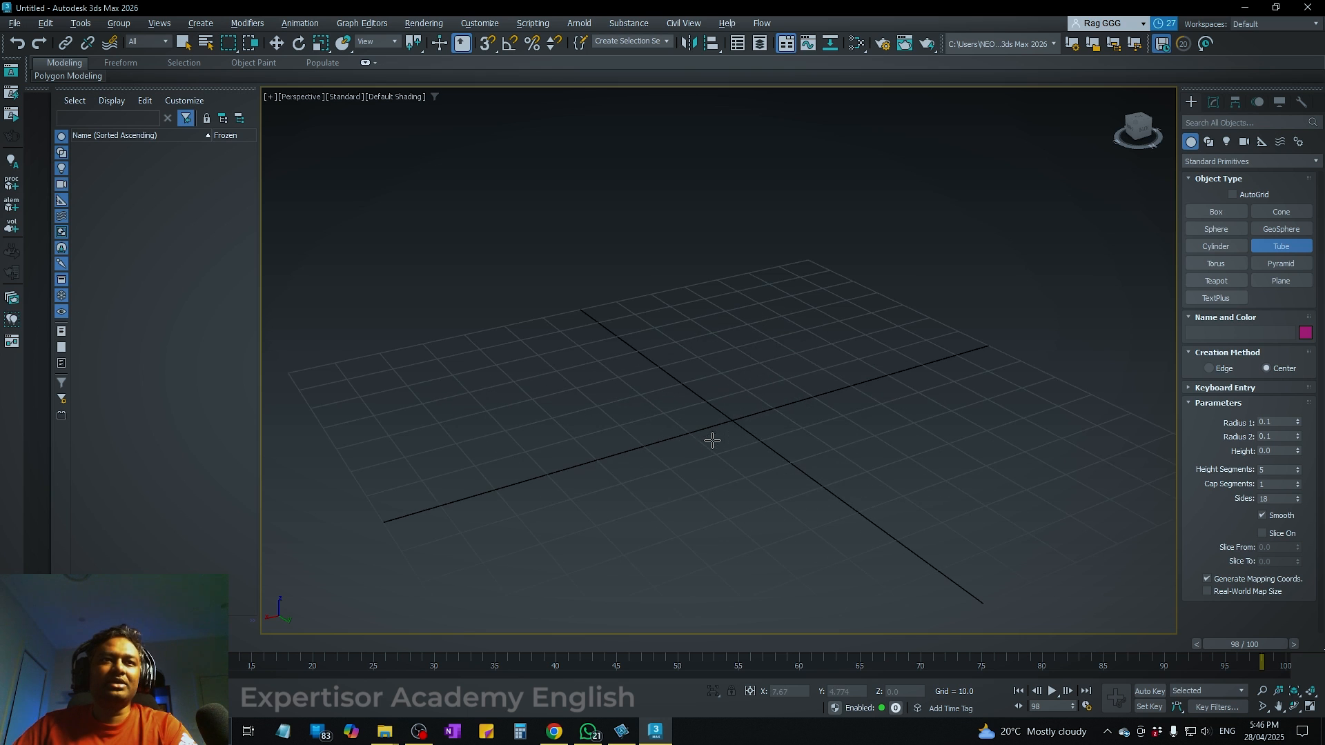
scroll(713, 440, down, 2)
alt+middle_drag(889, 438, 935, 430)
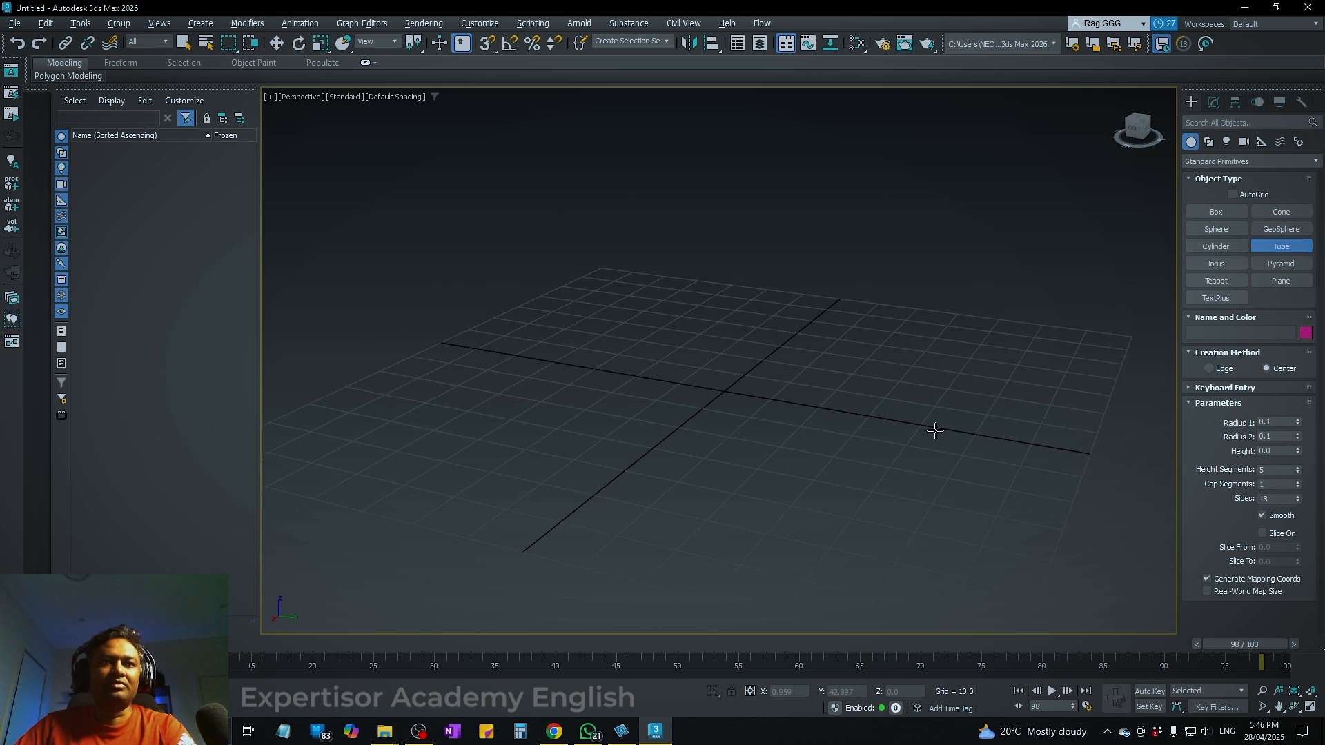
scroll(717, 394, up, 3)
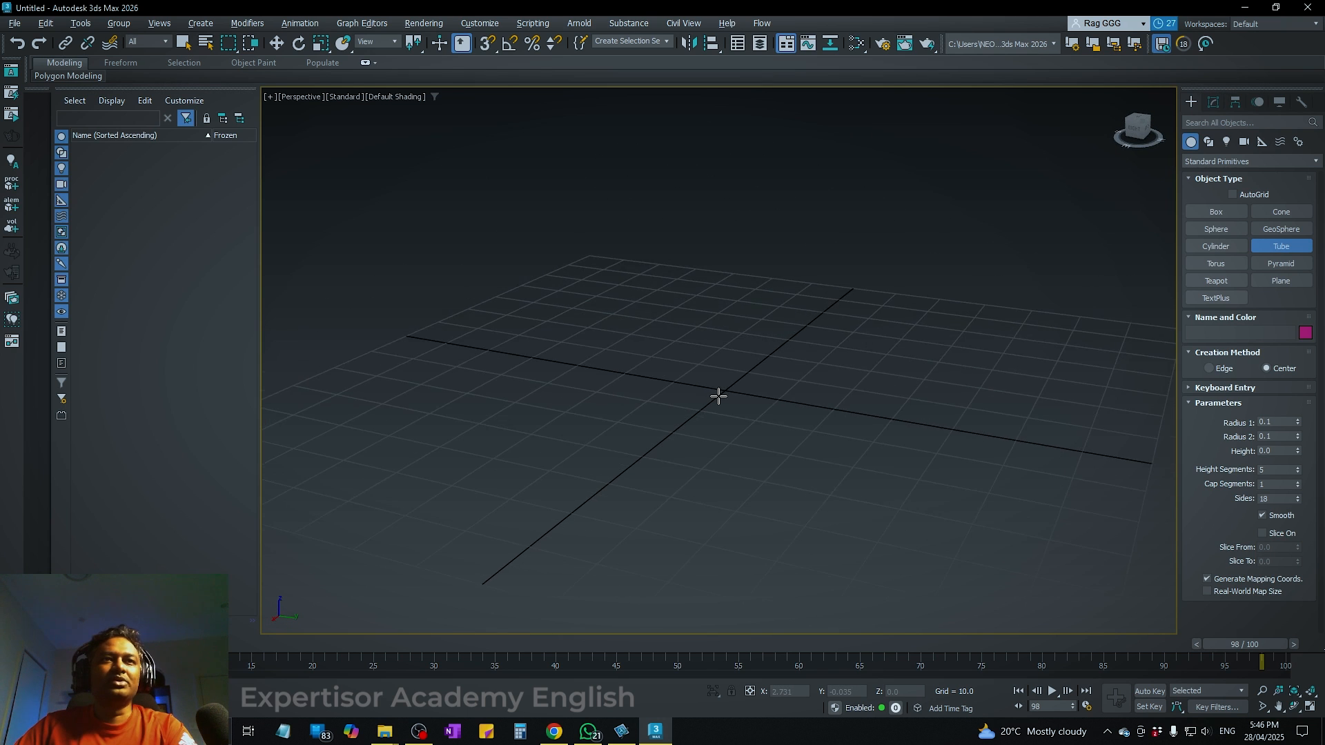
scroll(718, 395, up, 2)
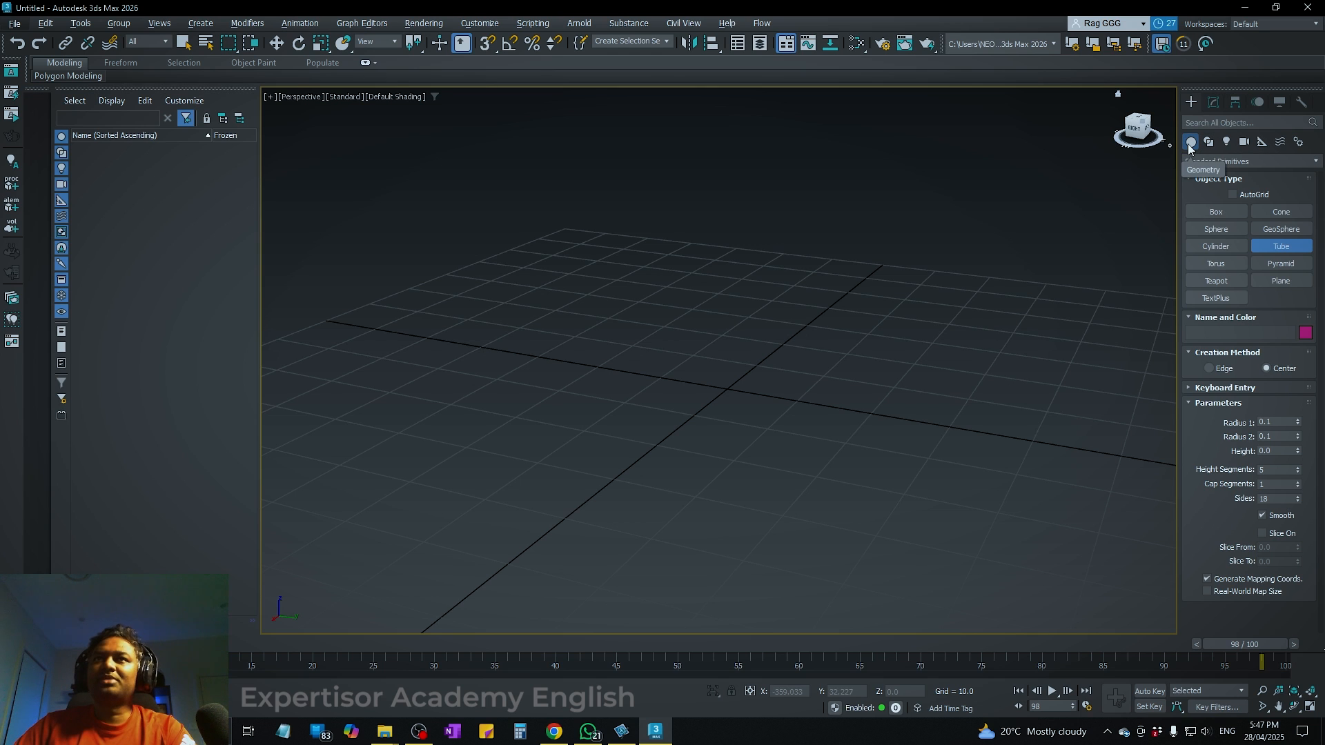
Switch the geometry category to Extended Primitives and back to Standard Primitives.
click(1240, 162)
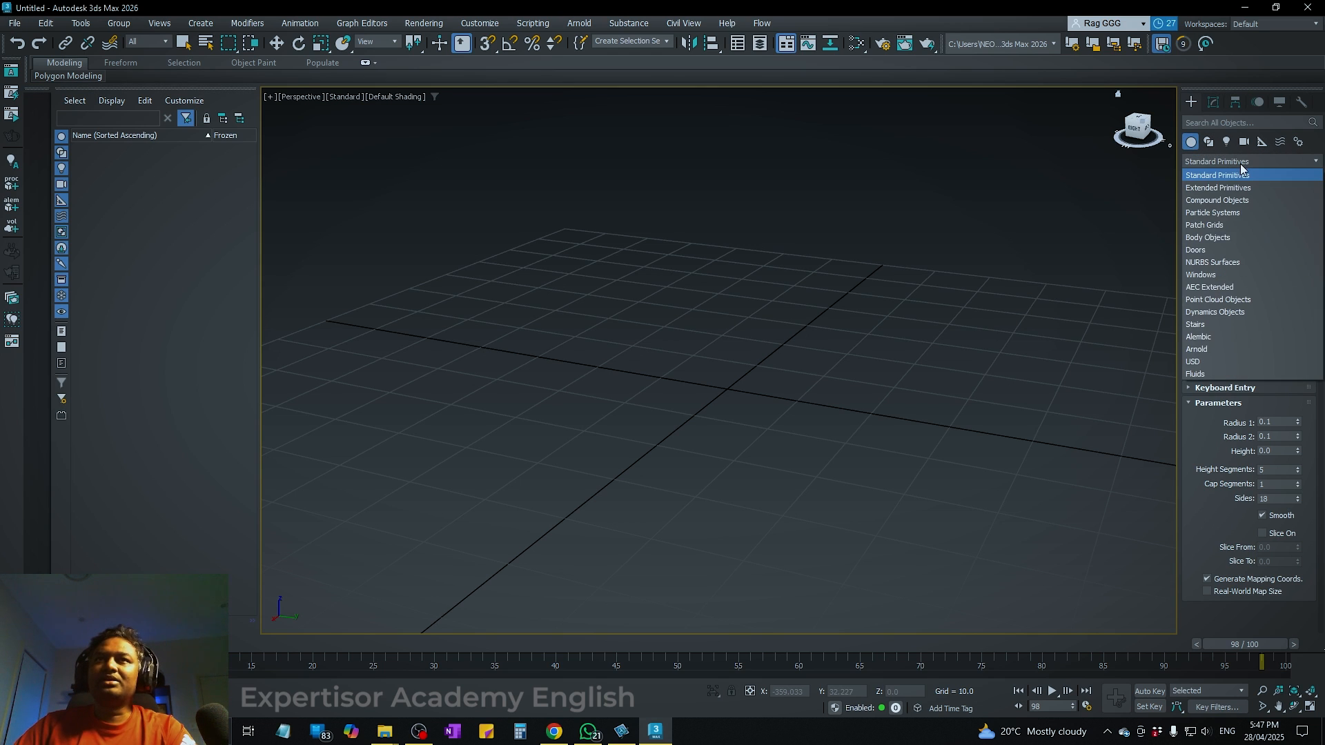
click(1237, 178)
click(1236, 162)
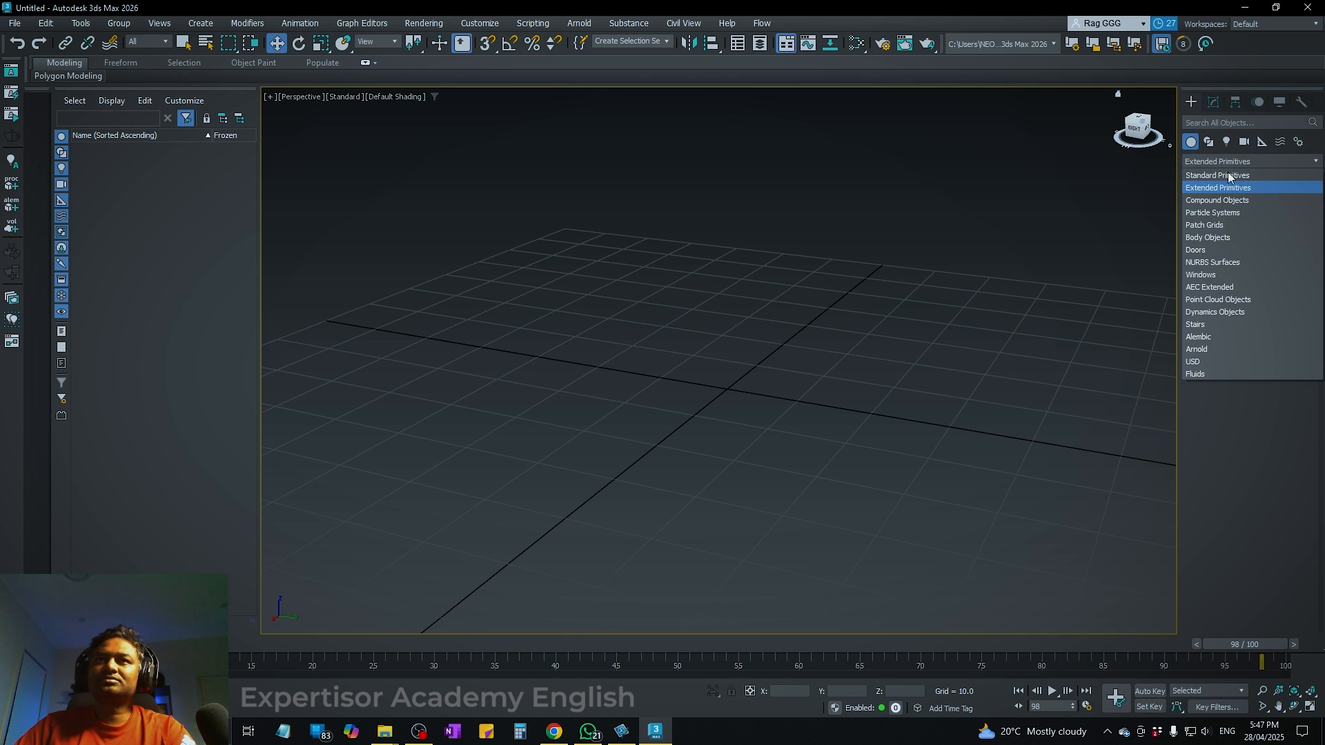
click(1226, 178)
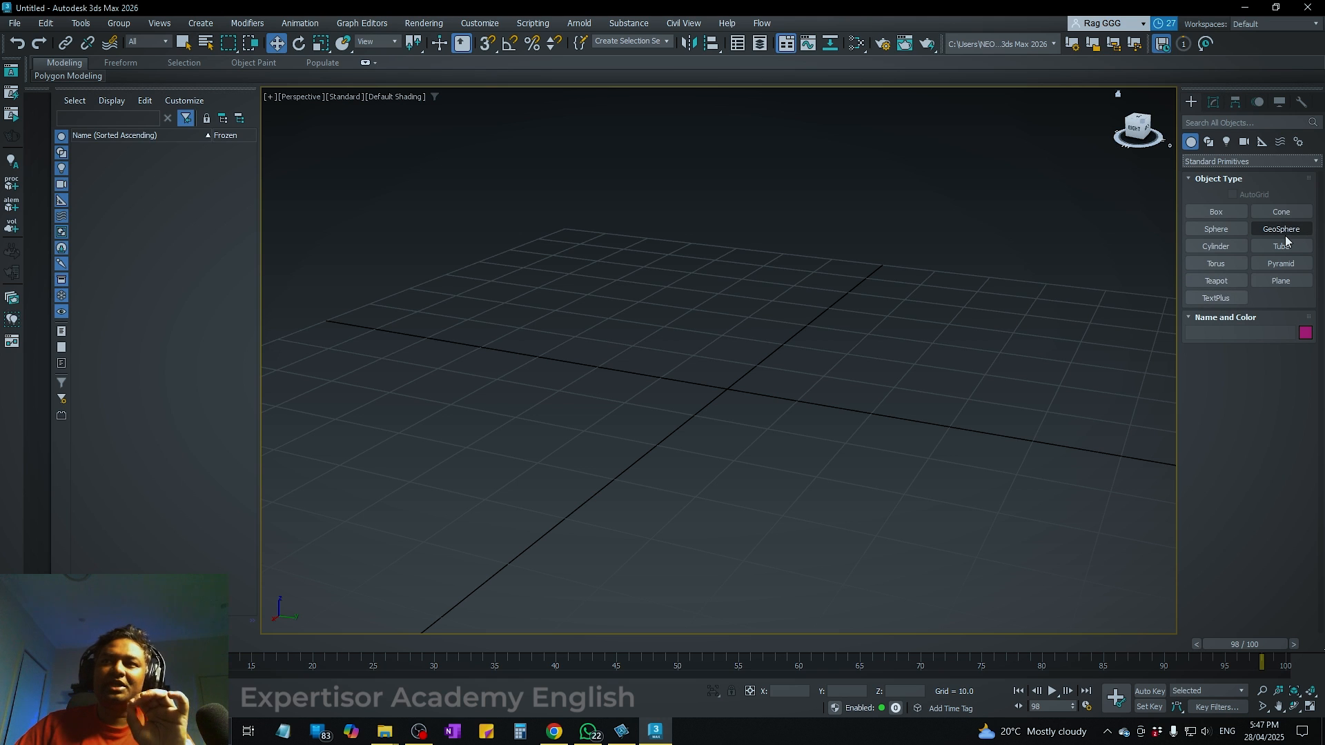
Create a box near the grid's centre, about 19.7 long, 31.4 wide and 14.2 units high.
click(1217, 212)
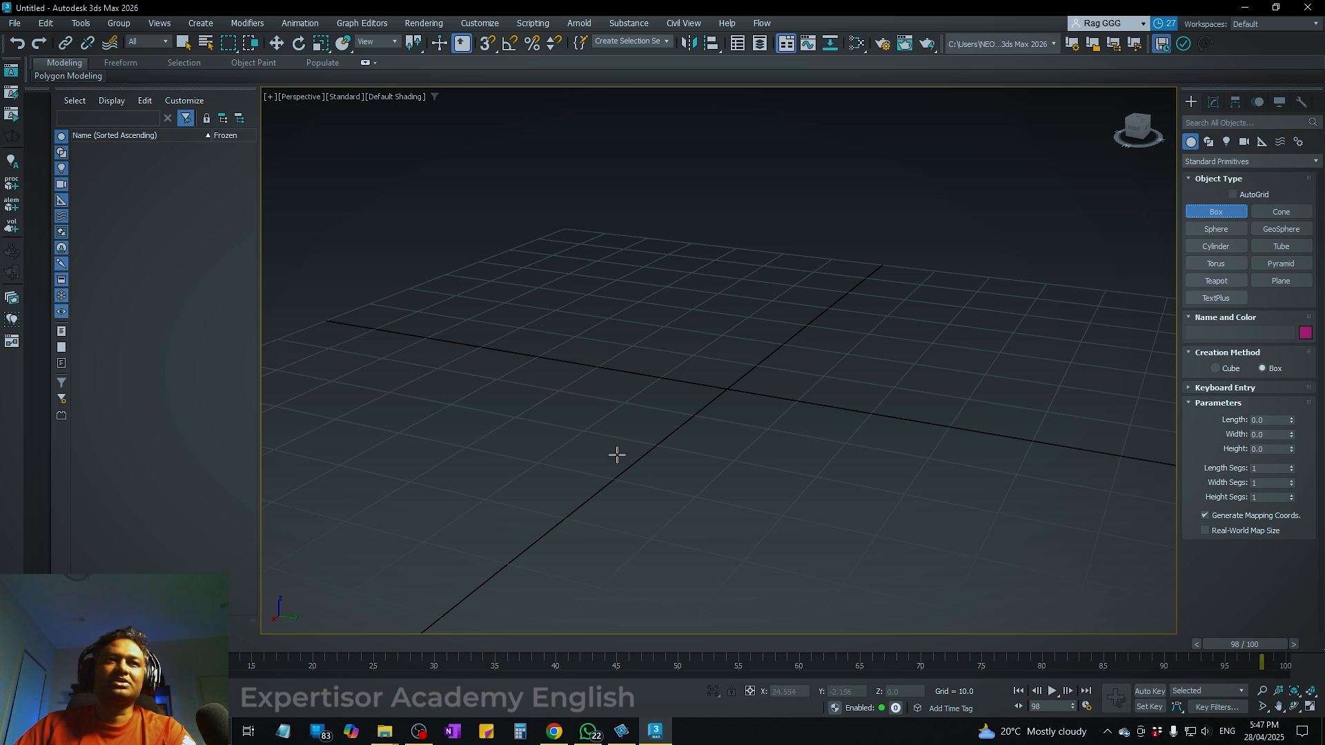
drag(582, 430, 826, 372)
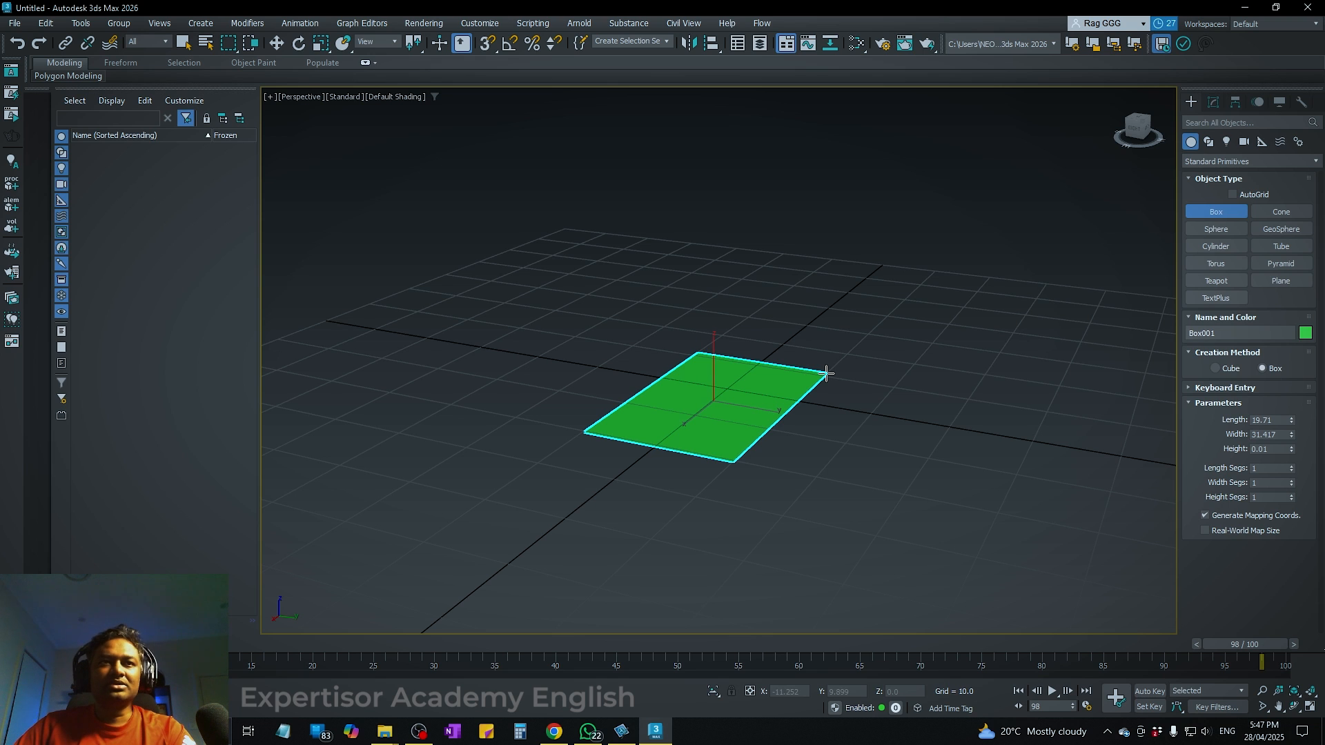
click(826, 372)
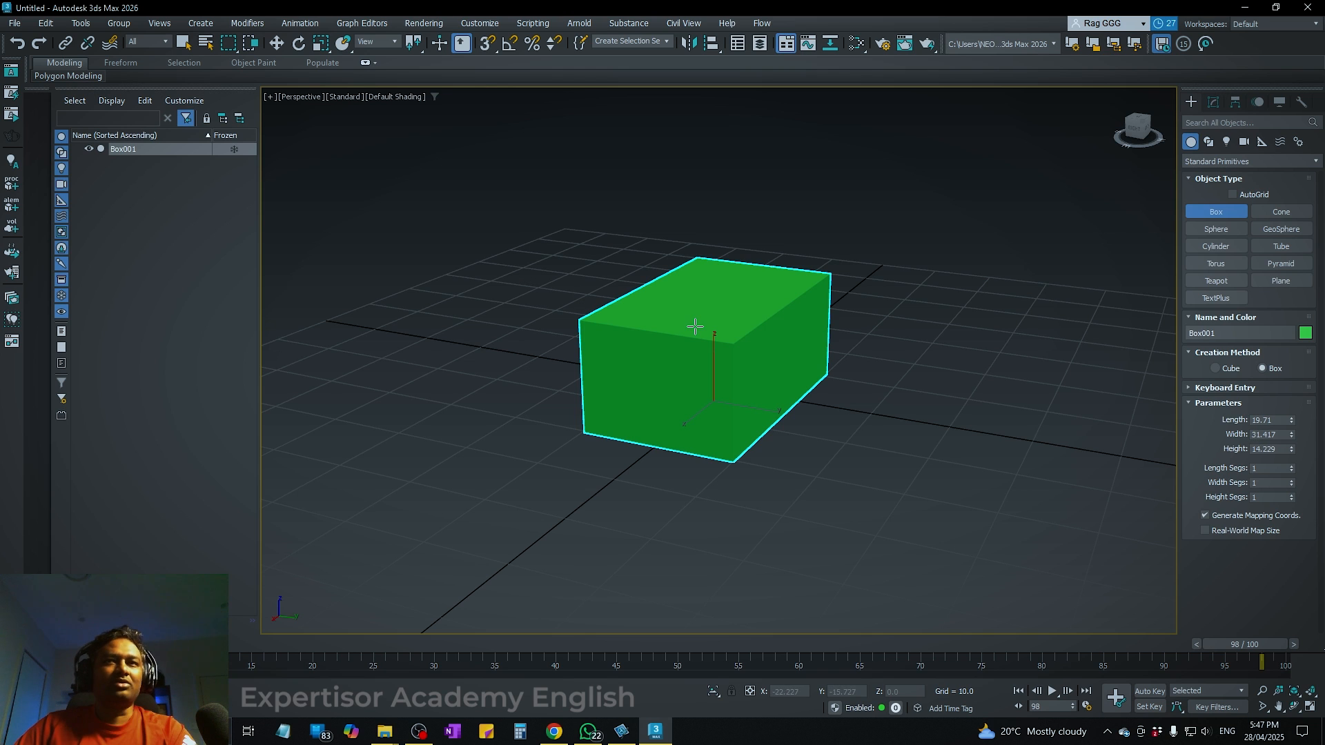
Set the box creation length to 10 and width to 5, and try to place a new box beside the green one.
right_click(1284, 420)
click(1284, 417)
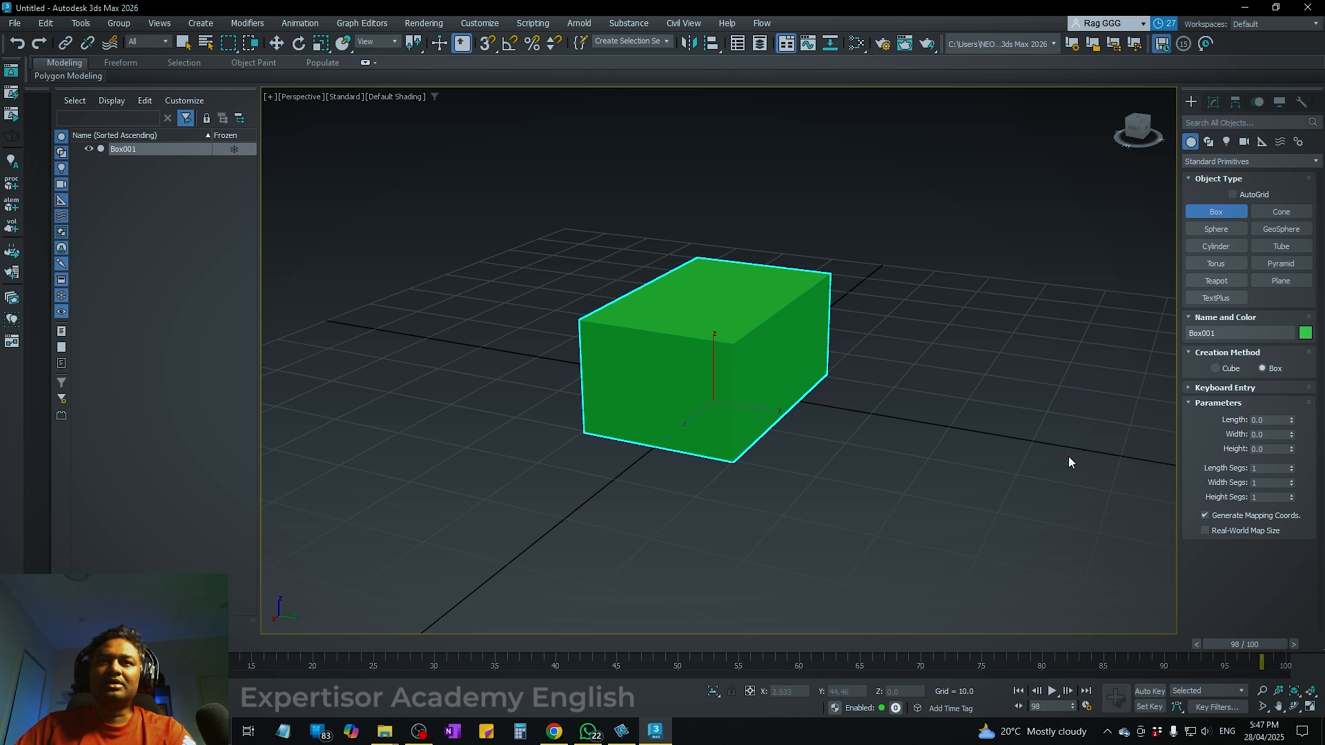
click(1292, 419)
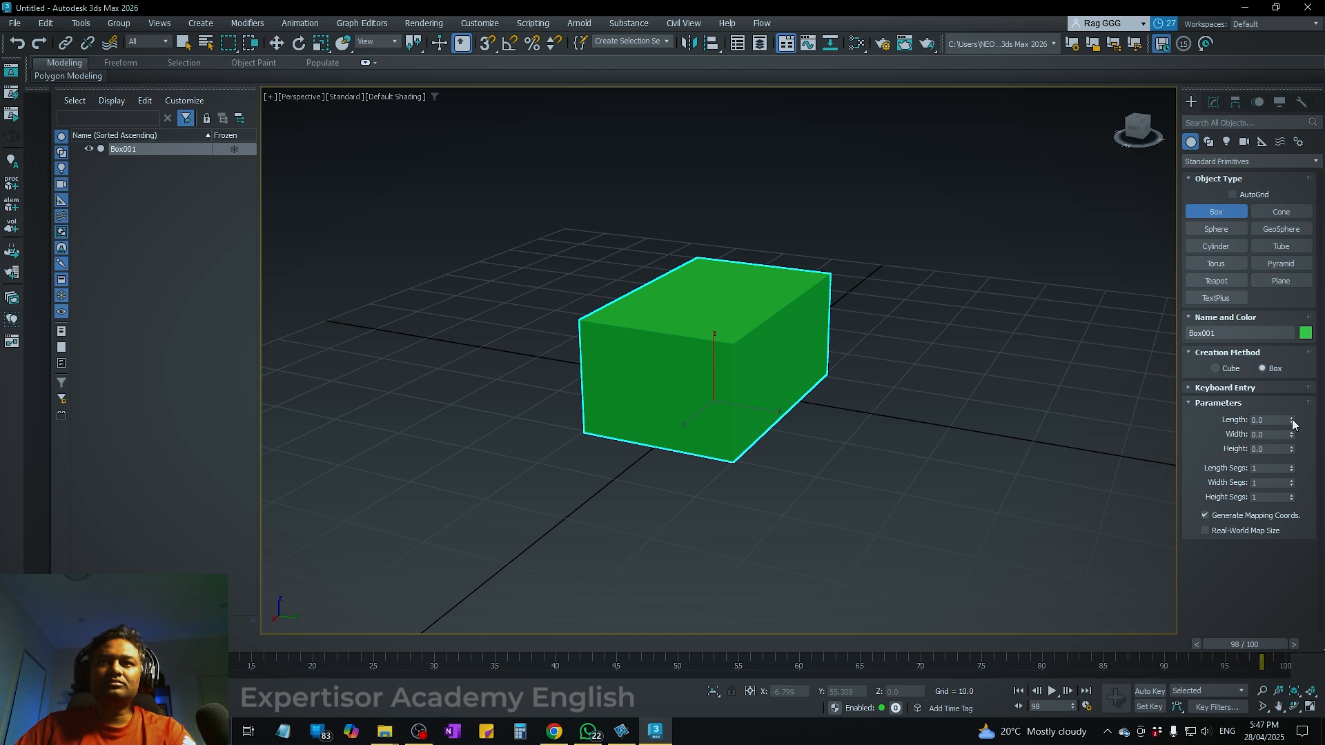
click(1292, 418)
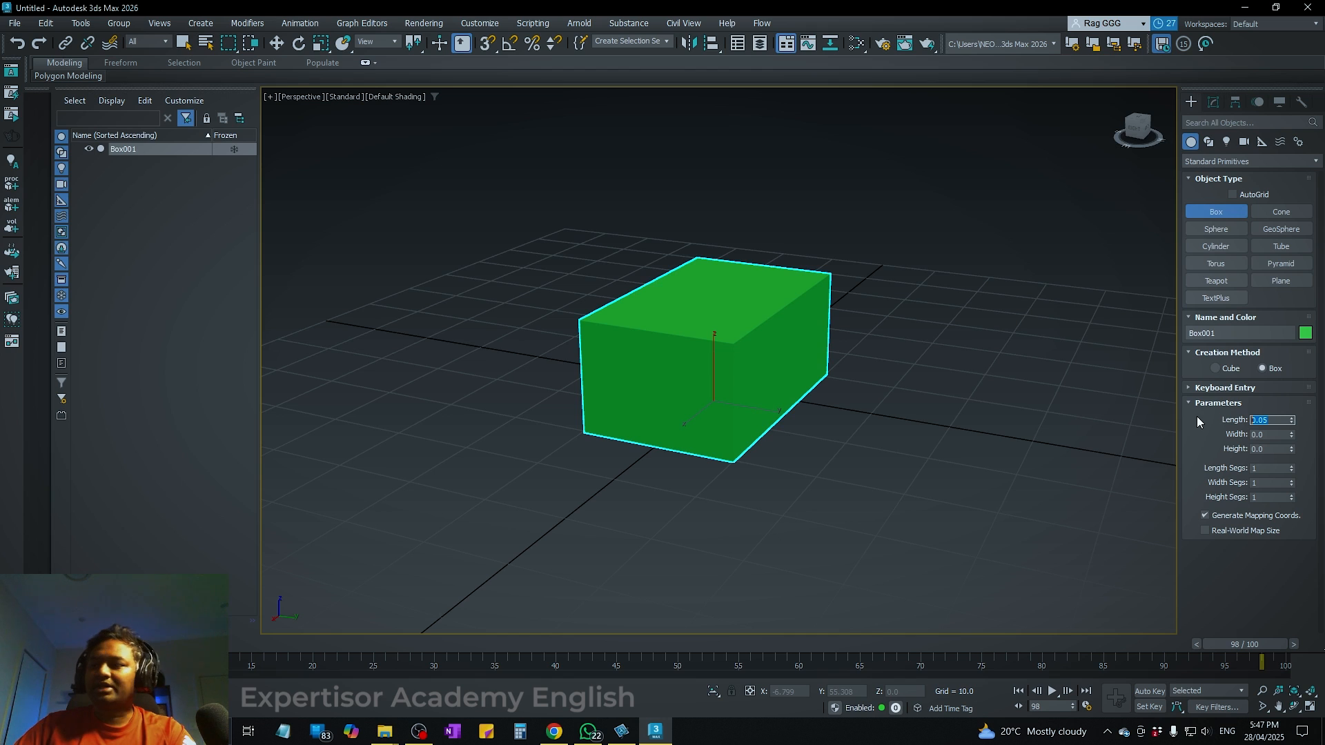
text(10)
key(Return)
click(1256, 434)
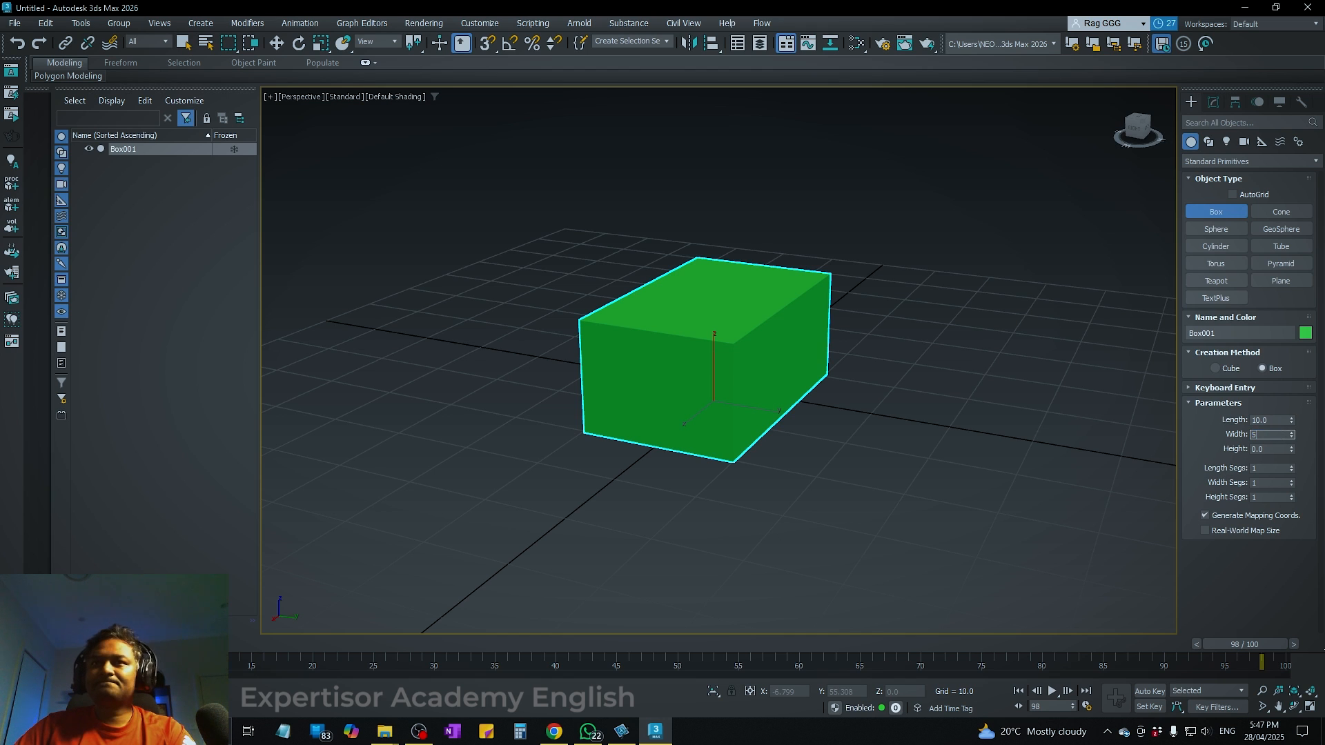
key(BackSpace)
click(1257, 544)
drag(738, 454, 826, 490)
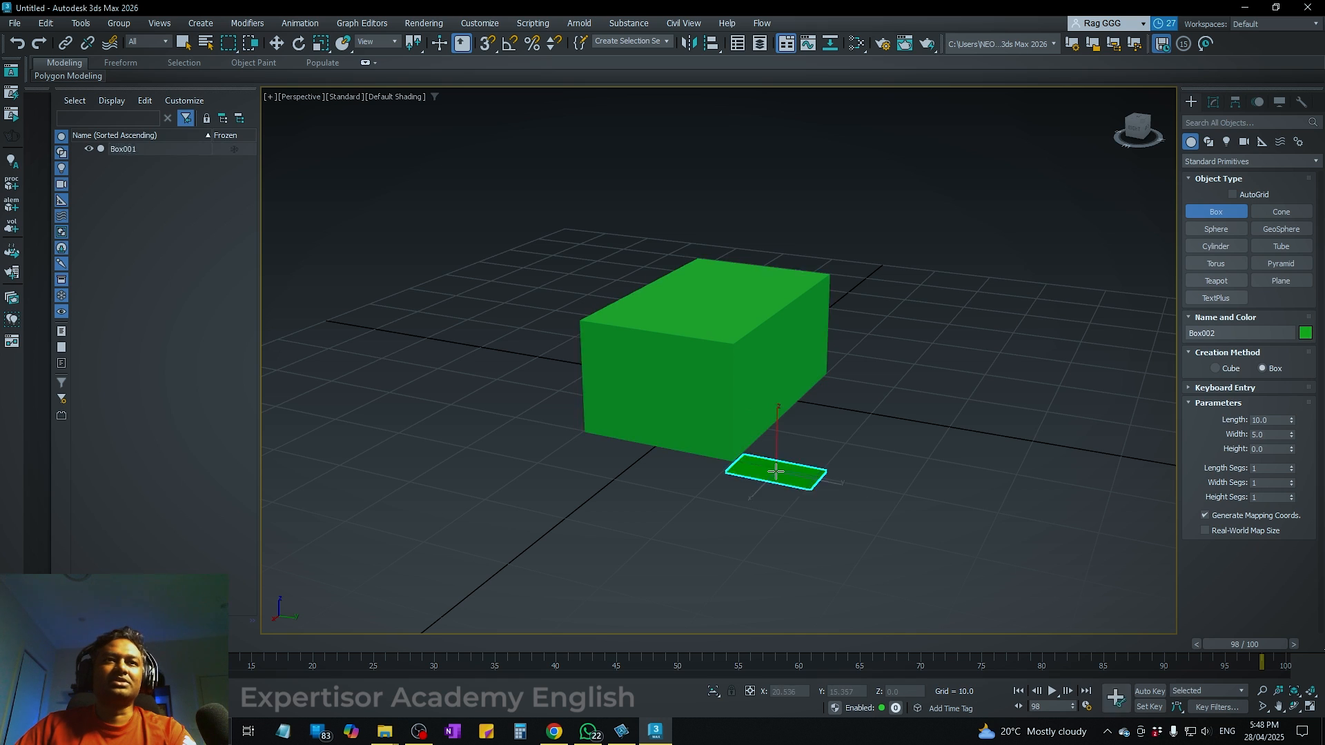
right_click(817, 457)
Create two more boxes beside the green one, a larger one about 13.6 by 31.6 units and a smaller one in front.
drag(928, 444, 1080, 381)
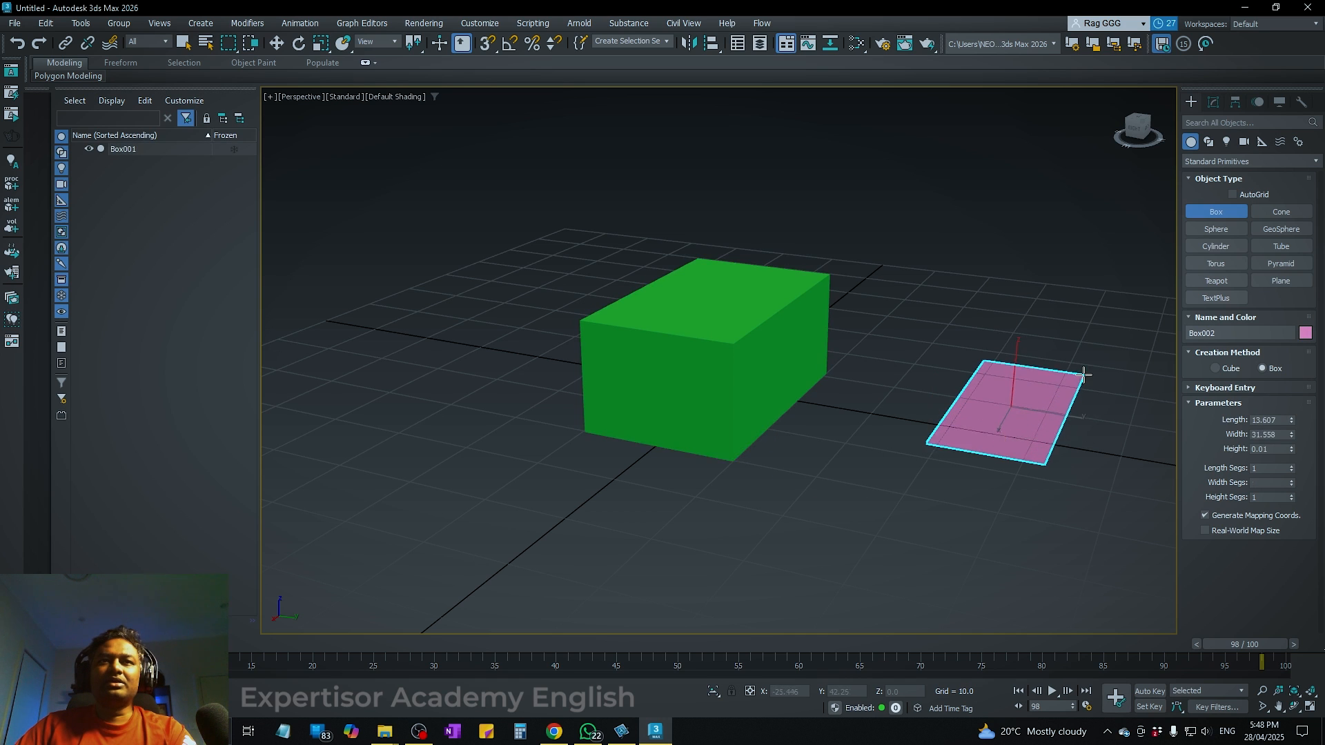
click(1058, 361)
drag(765, 507, 894, 457)
click(884, 387)
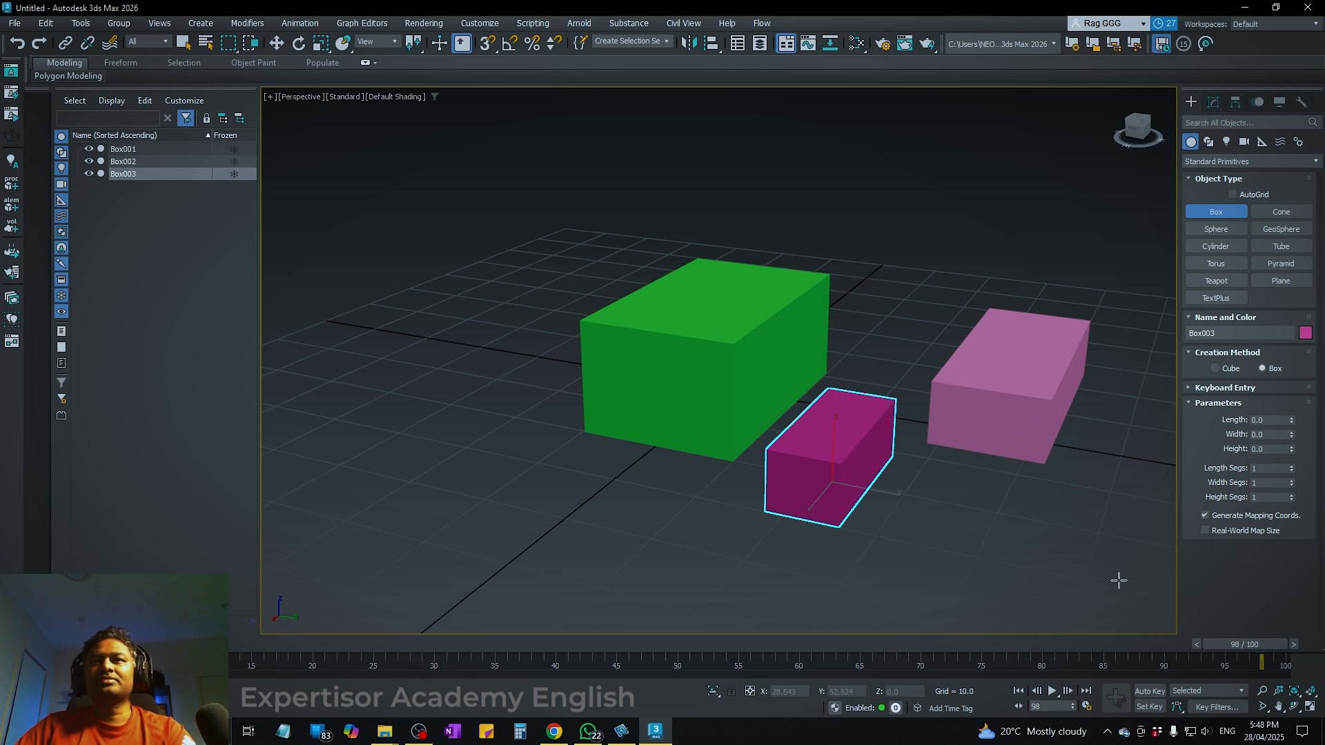
Switch to the Move tool and select the boxes one at a time, clearing the selection in between.
key(w)
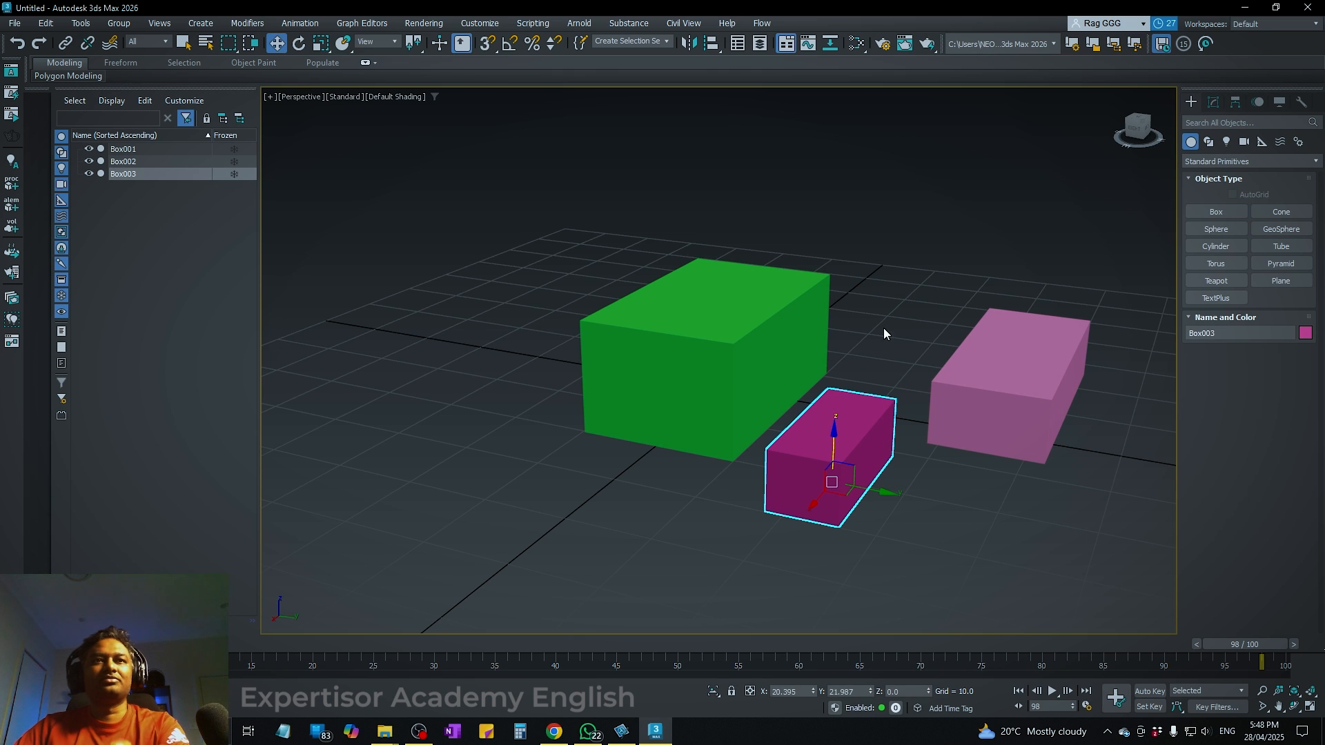
click(996, 382)
click(731, 335)
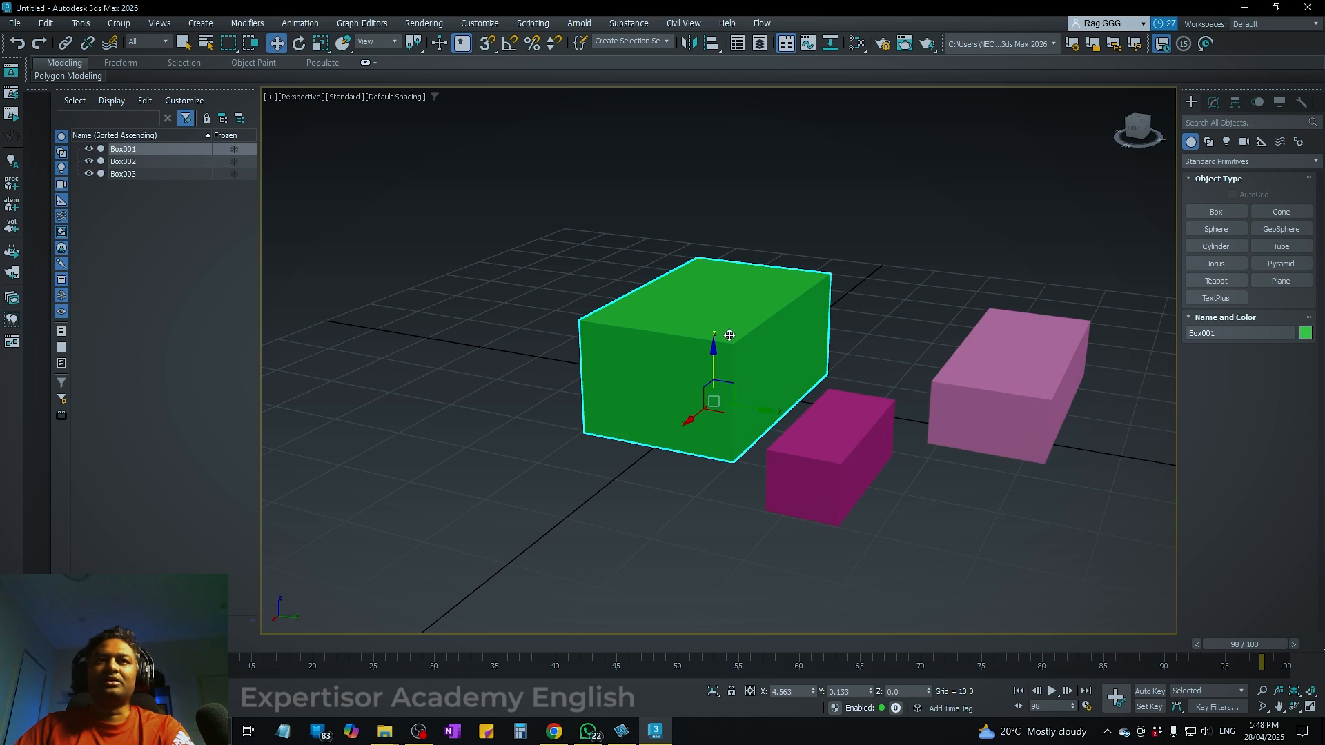
click(1006, 379)
click(1049, 583)
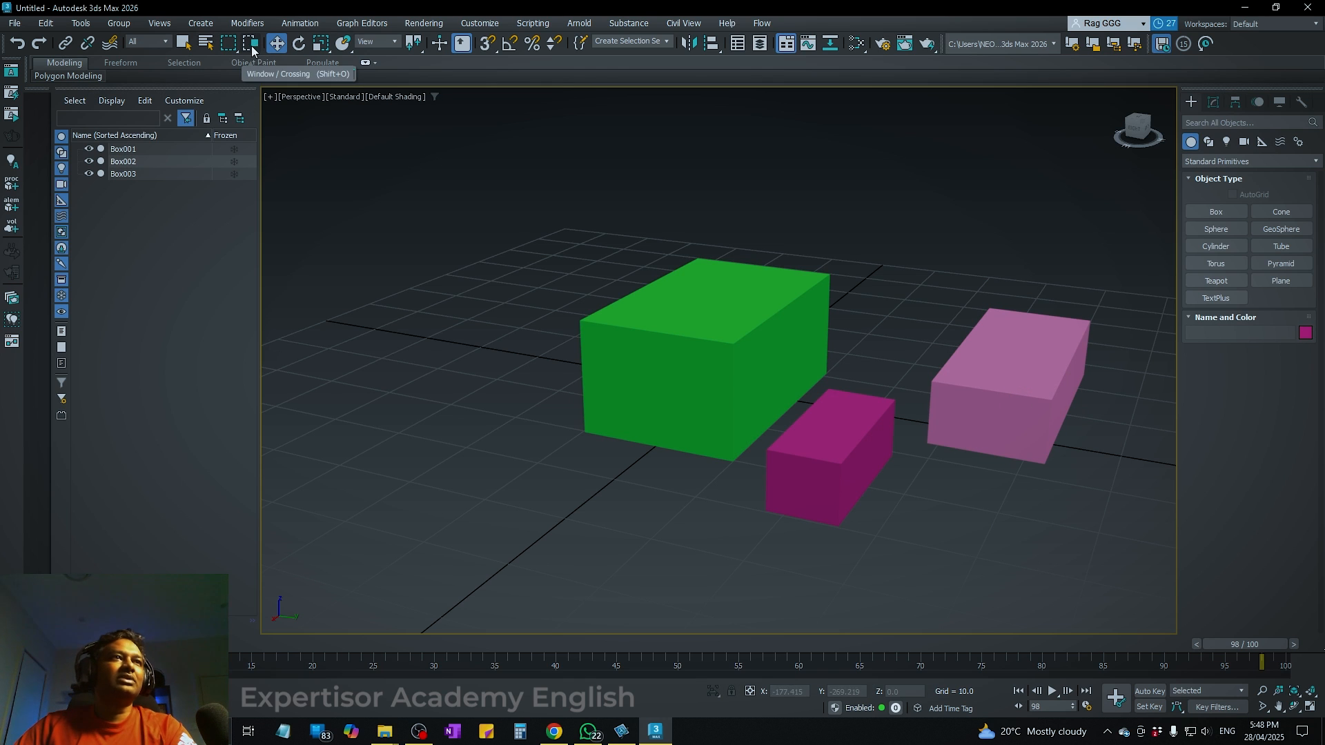
click(748, 370)
click(1008, 387)
Delete the small magenta box and the pink box together, leaving the green box deselected.
click(846, 438)
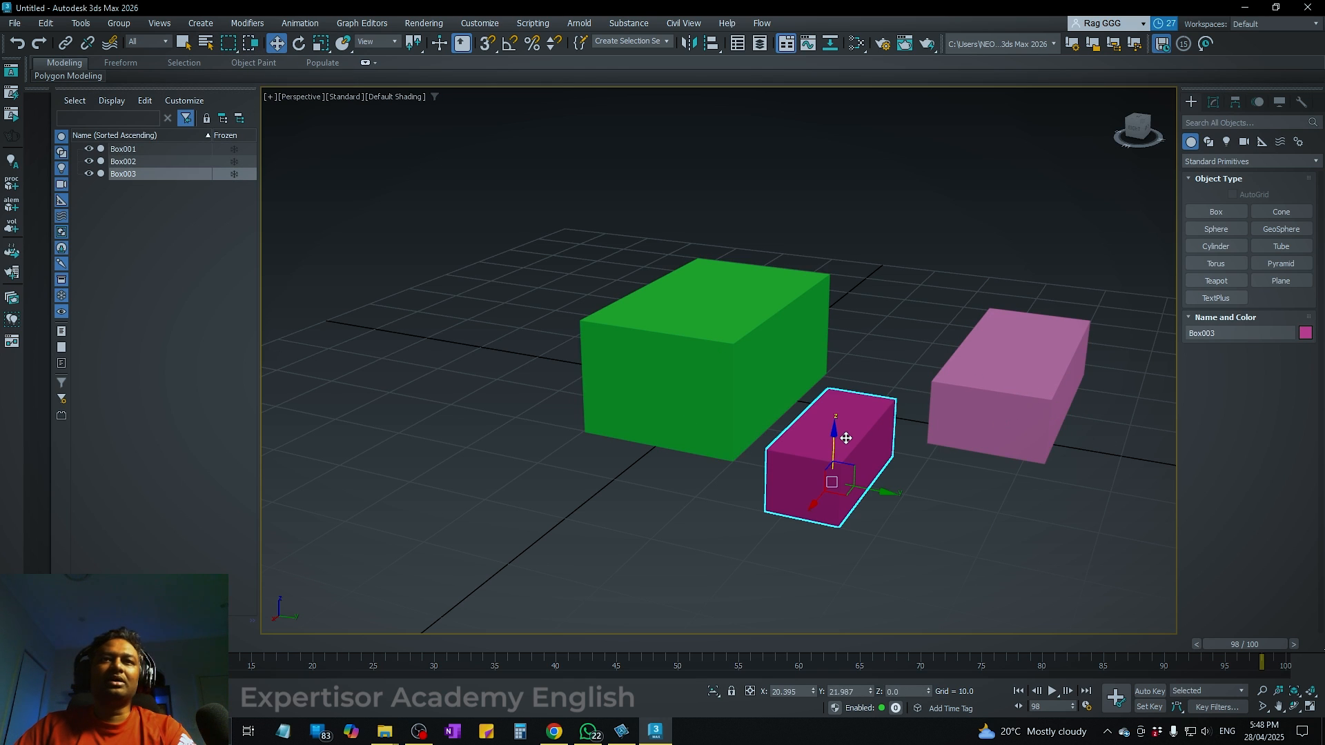
ctrl+click(1020, 364)
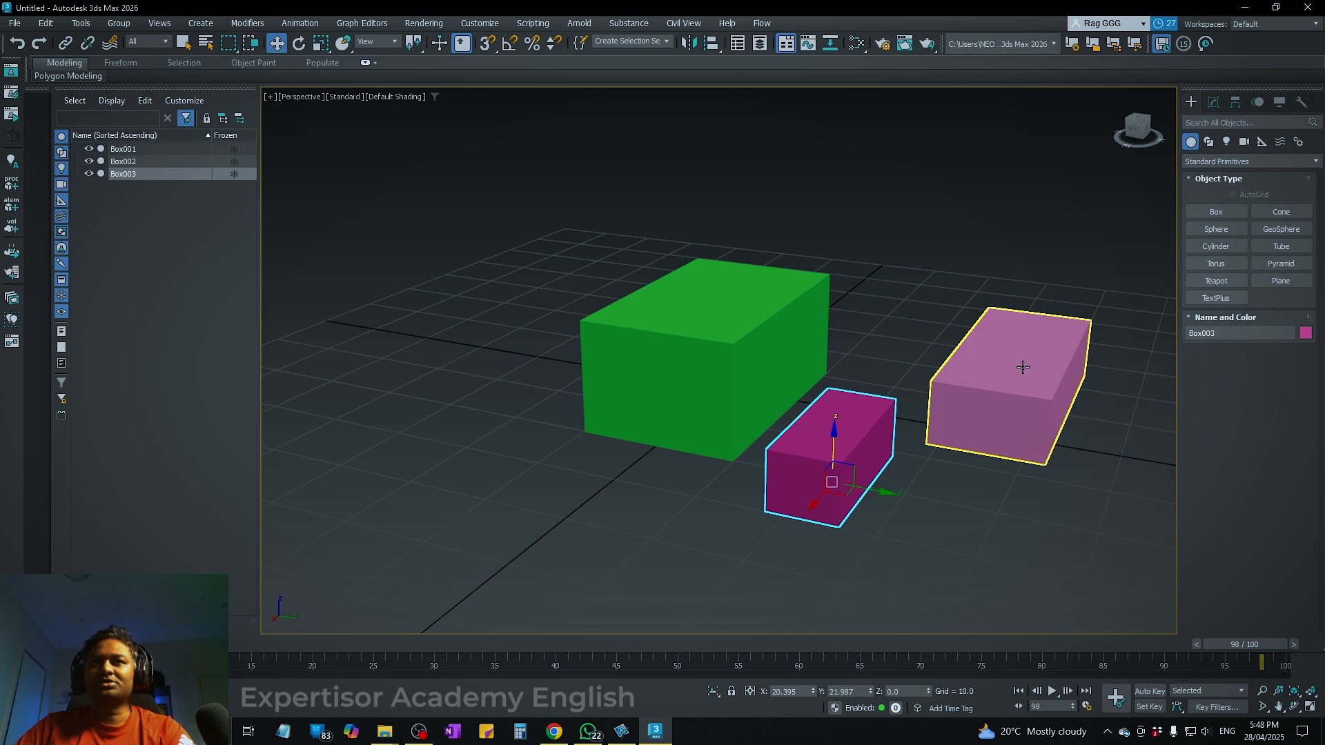
key(Delete)
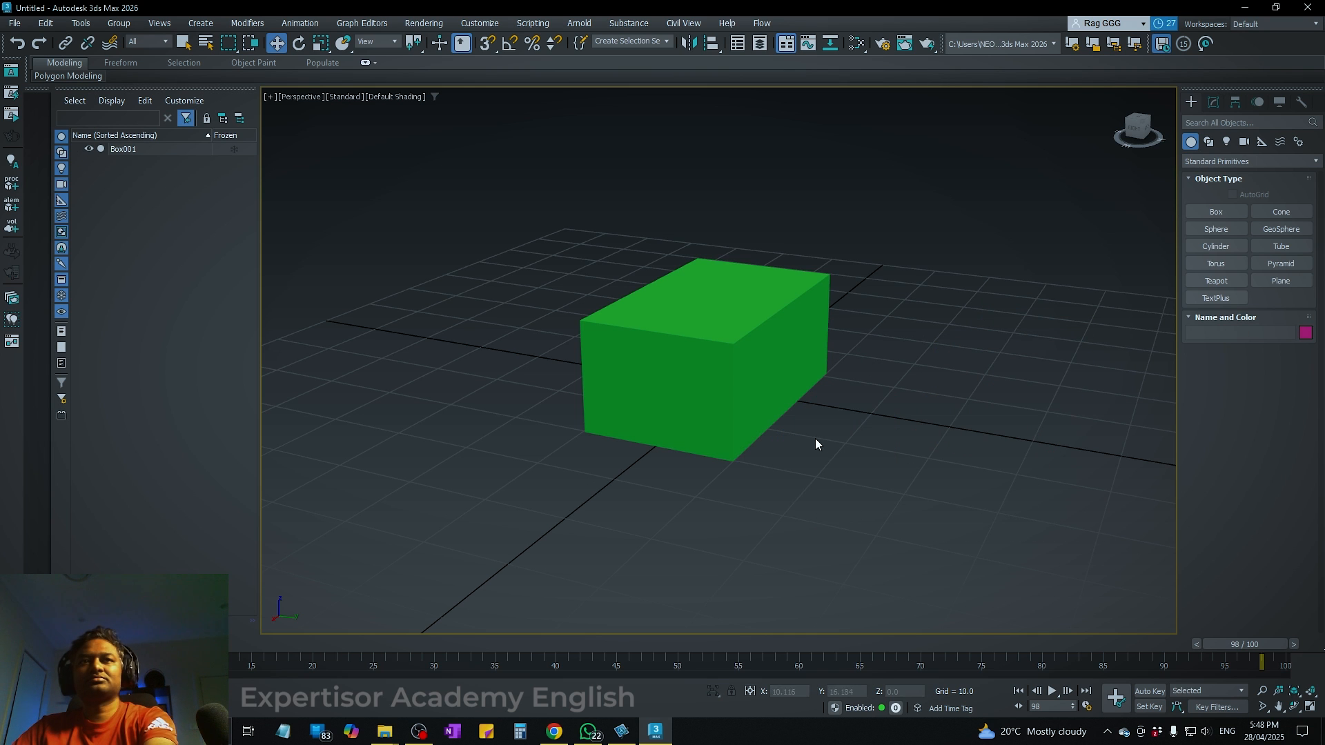
click(754, 328)
click(1112, 479)
Create a pointed cone beside the green box with base radius about 5.2, top radius 0 and height about 18.1 units.
alt+middle_drag(1091, 488, 901, 501)
scroll(926, 492, down, 10)
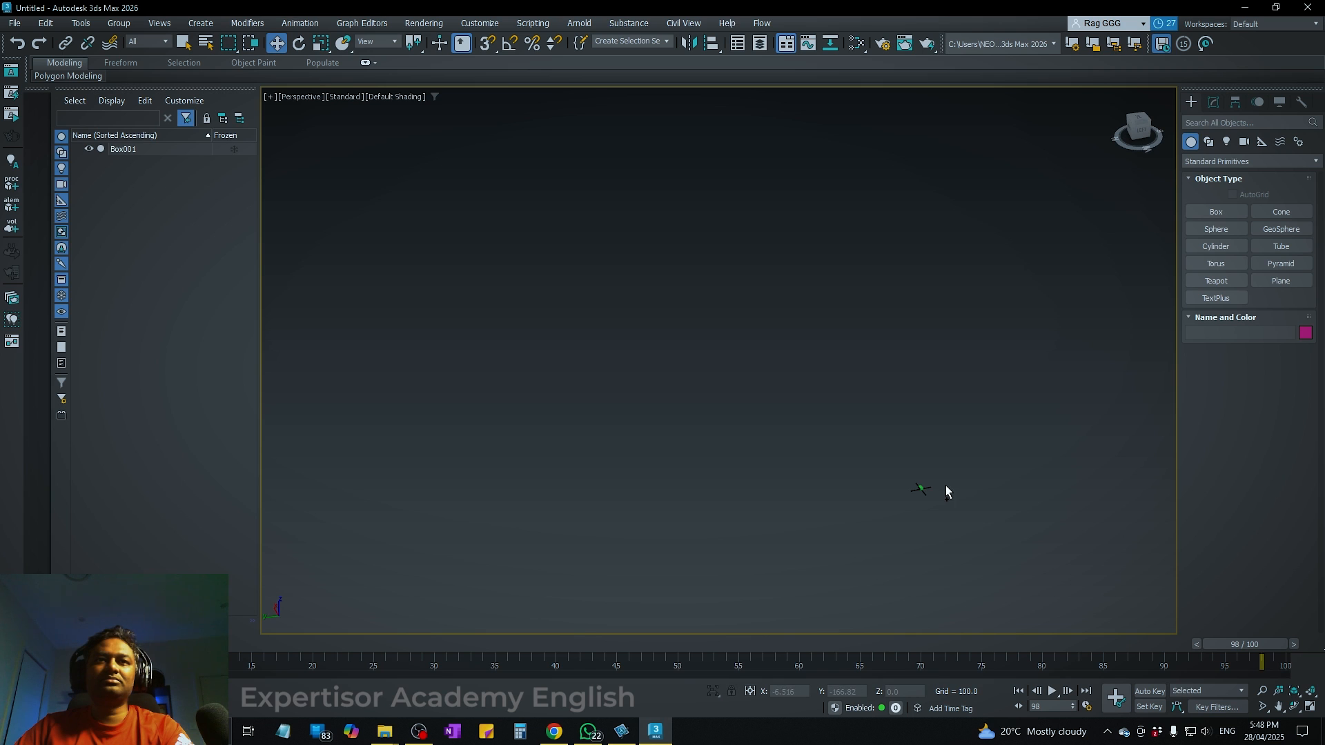
scroll(946, 486, up, 10)
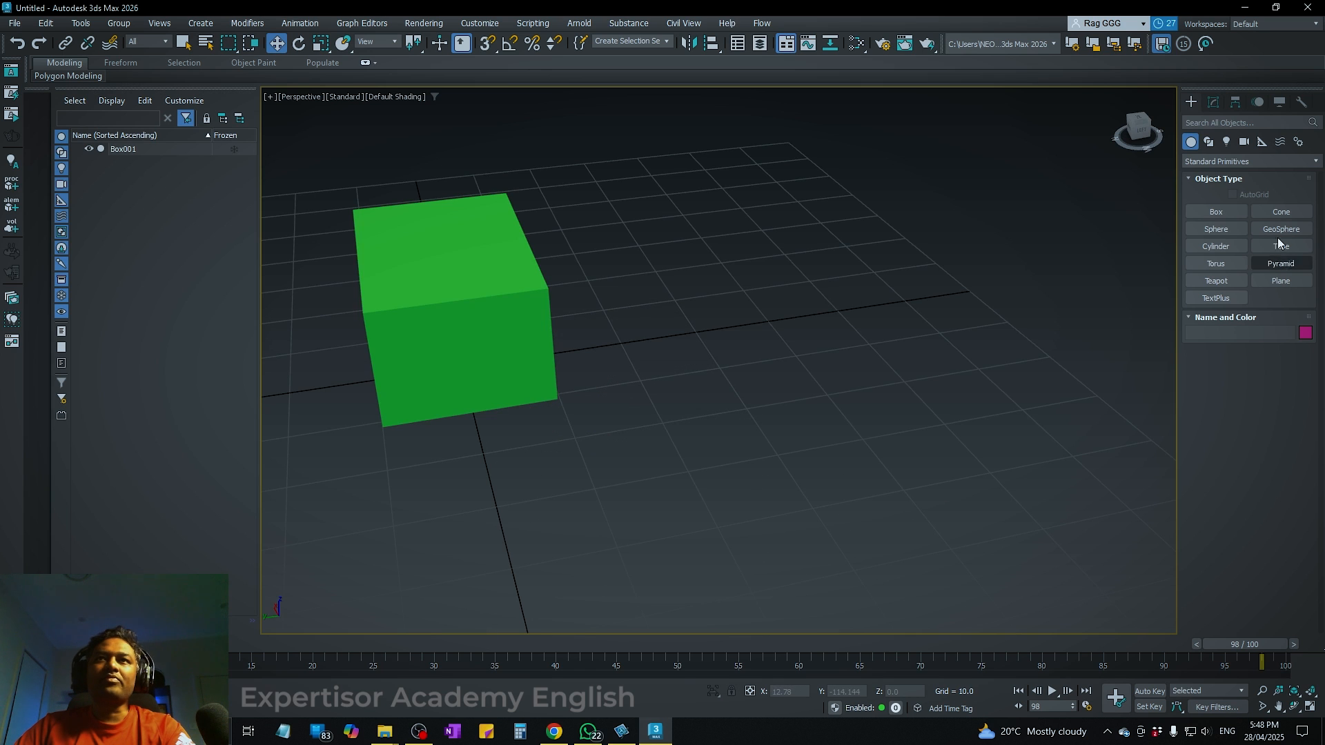
click(1281, 212)
drag(737, 289, 764, 302)
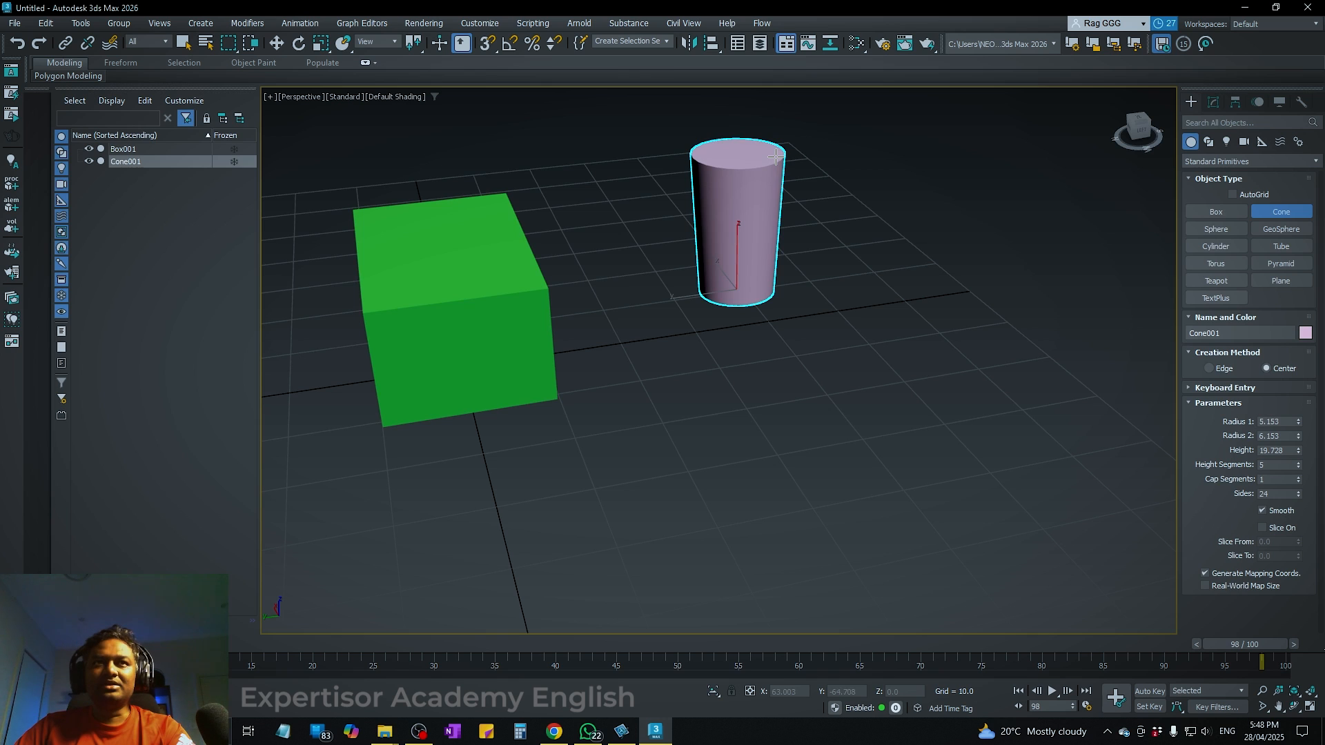
click(790, 169)
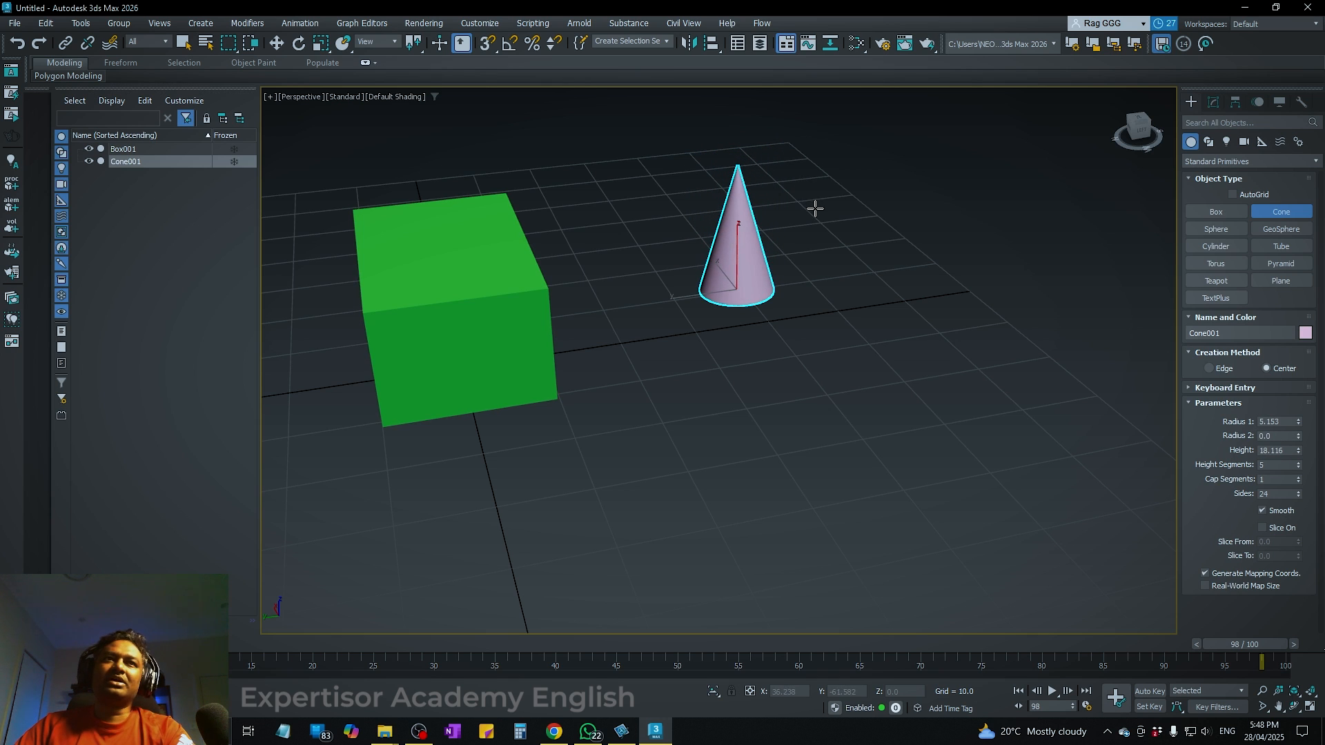
click(818, 214)
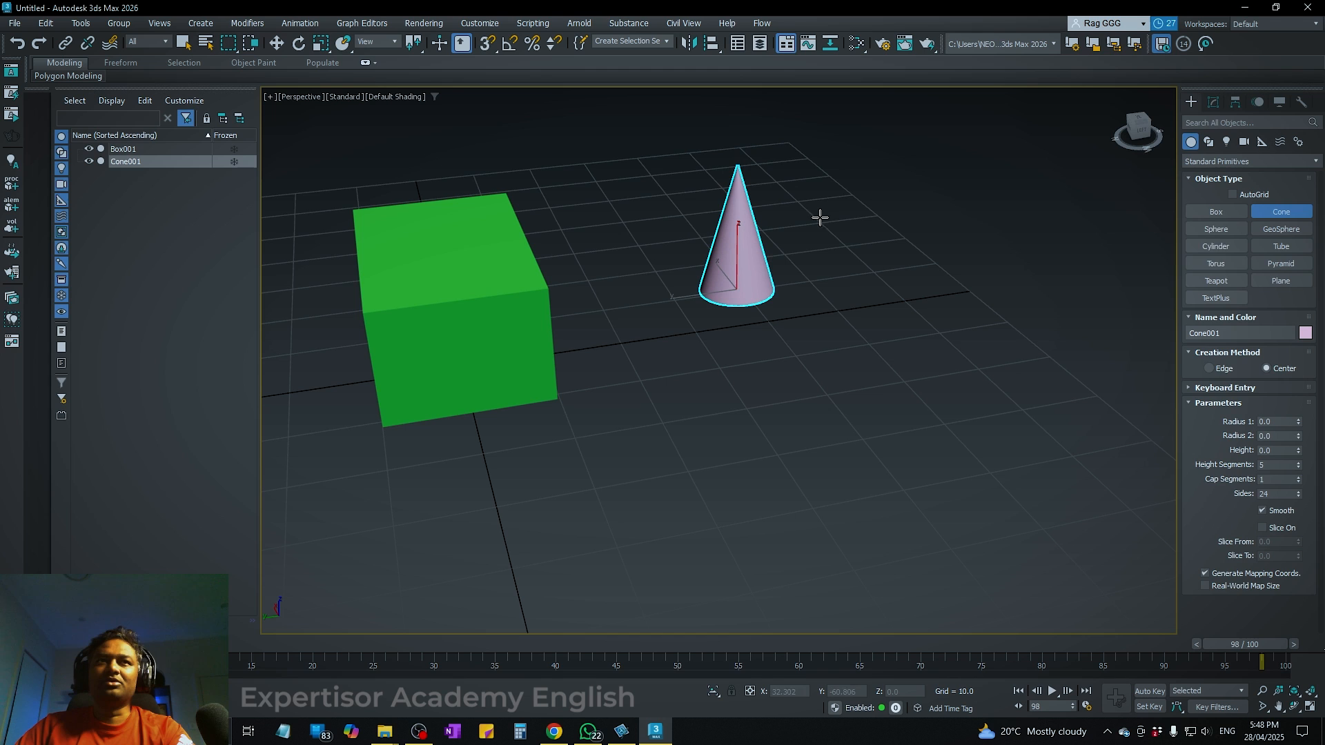
Create two spheres in front of the cone, the second about 5.3 in radius, and a geosphere about 6.8 in radius before the box.
click(1214, 229)
drag(765, 423, 817, 418)
drag(922, 395, 969, 414)
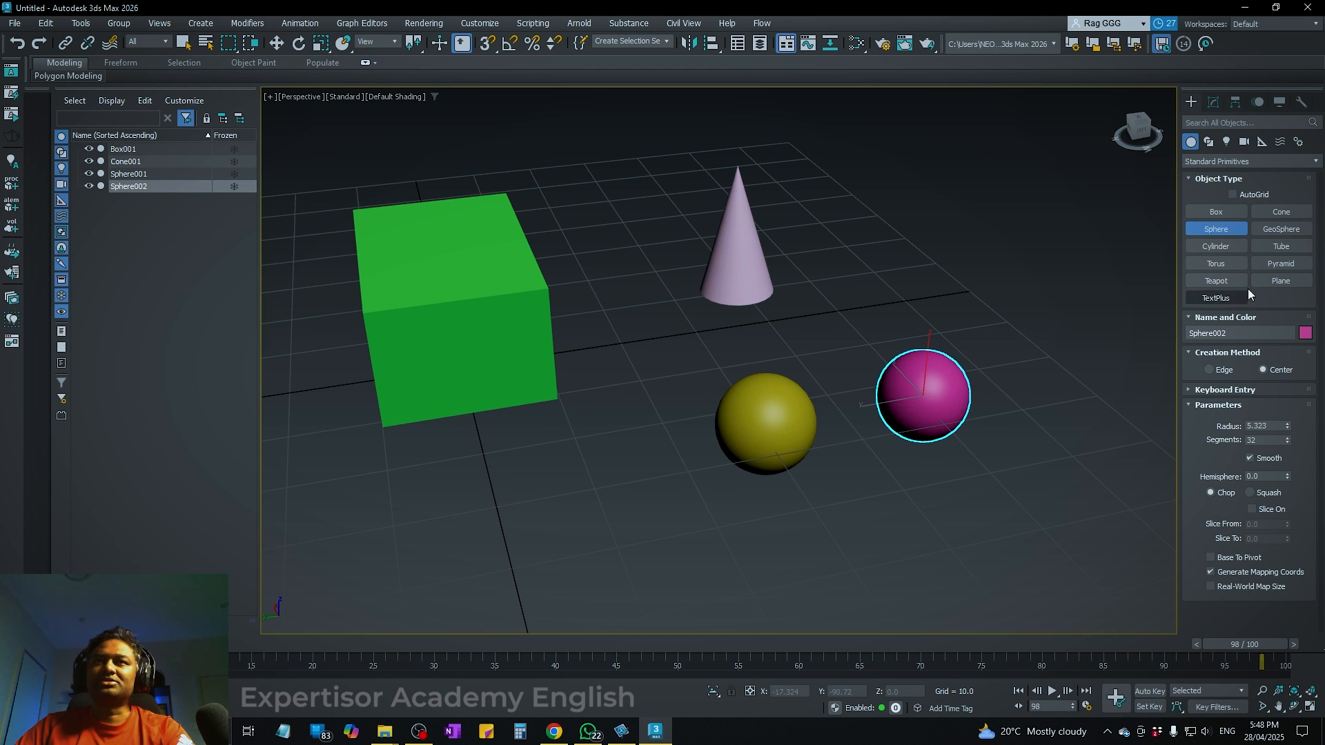
click(1282, 230)
drag(525, 517, 594, 518)
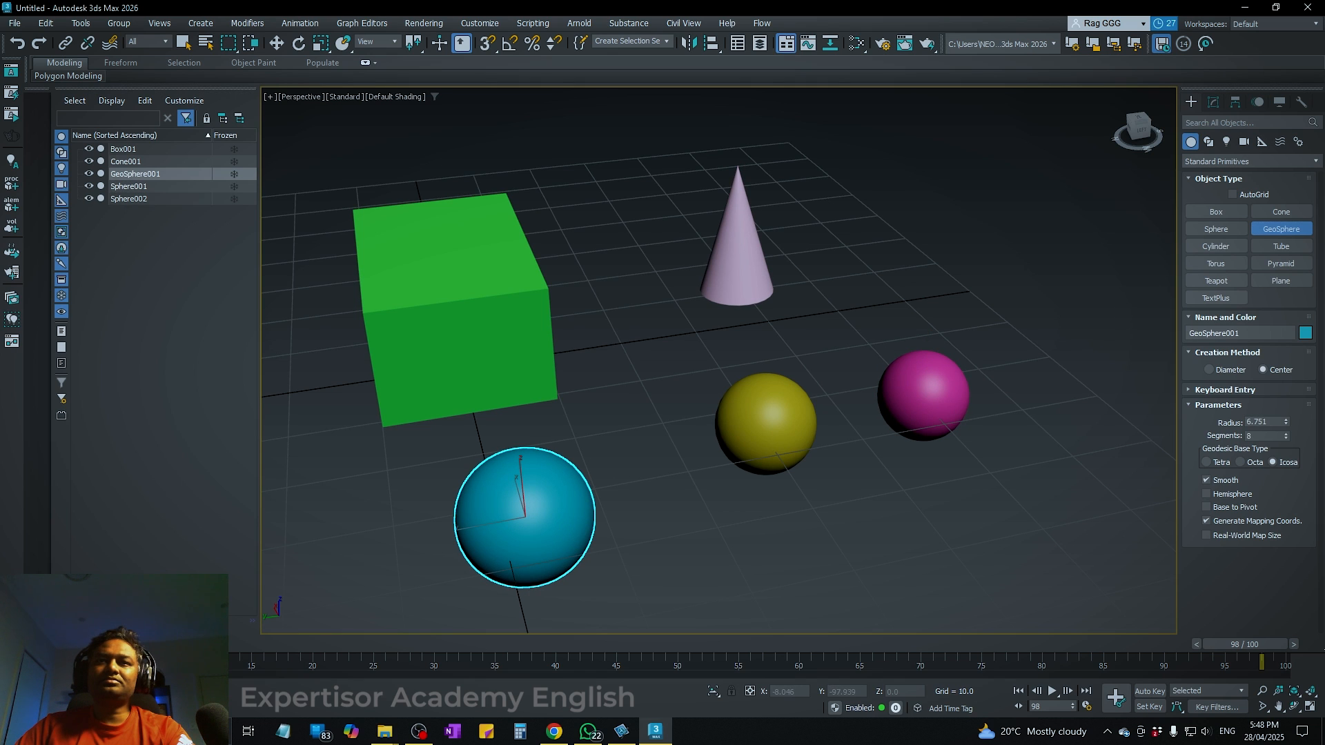
Create a cylinder about 3.5 in radius and 21 high, and a tube behind the box with radii about 4.0 and 2.3, height about 21.8.
click(1216, 246)
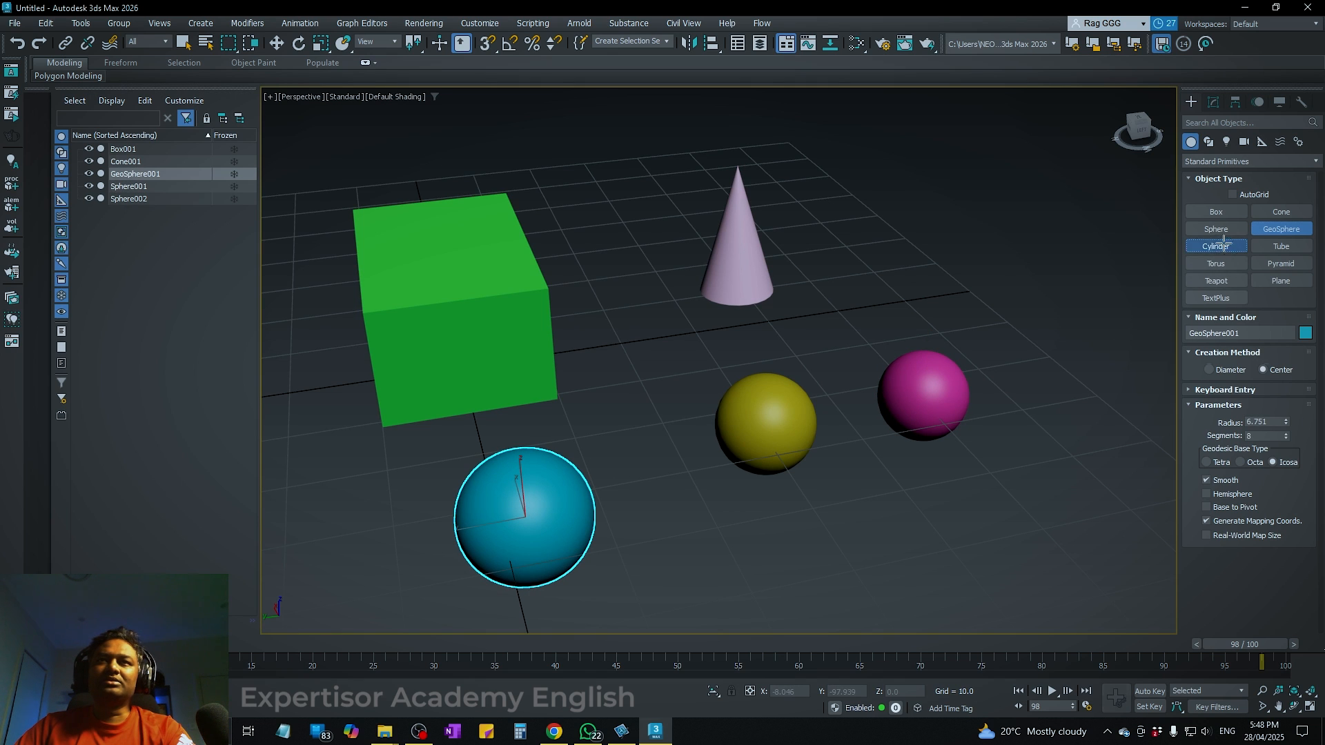
drag(933, 535, 969, 537)
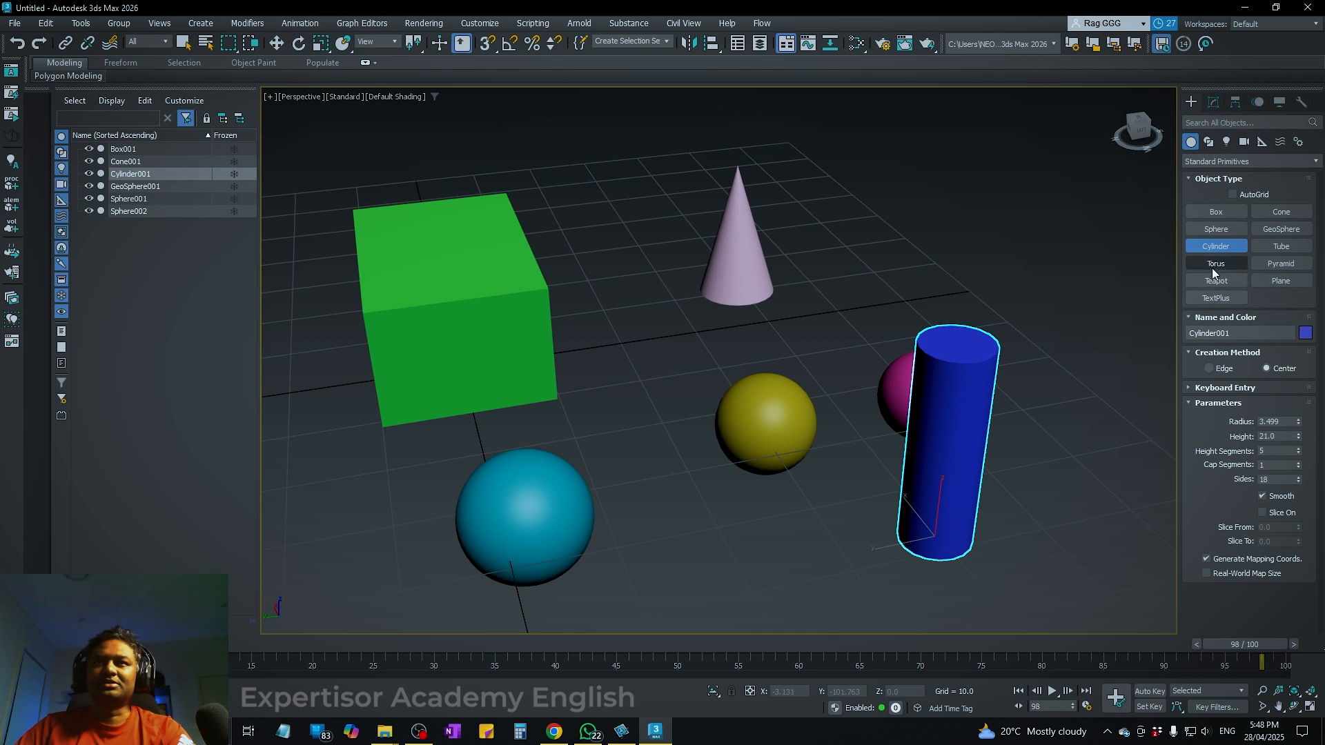
click(1282, 246)
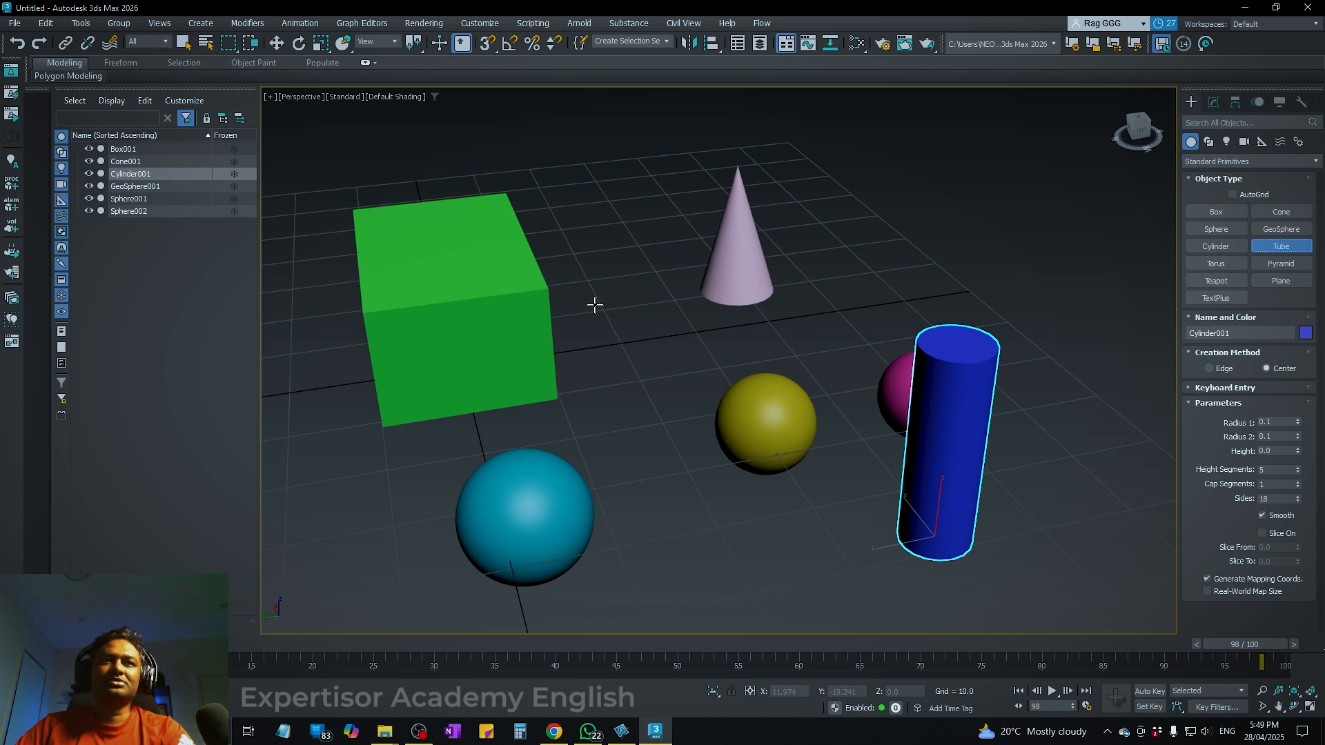
drag(595, 305, 614, 315)
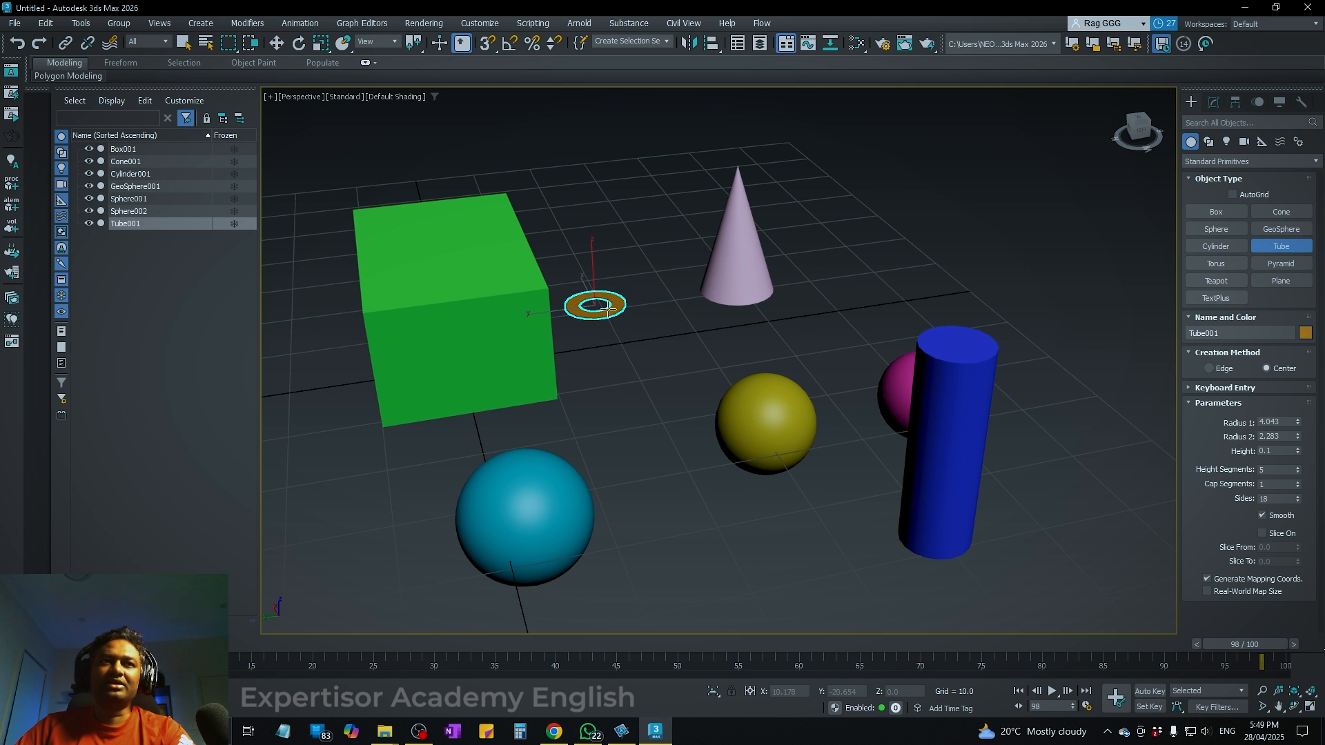
click(608, 309)
click(609, 149)
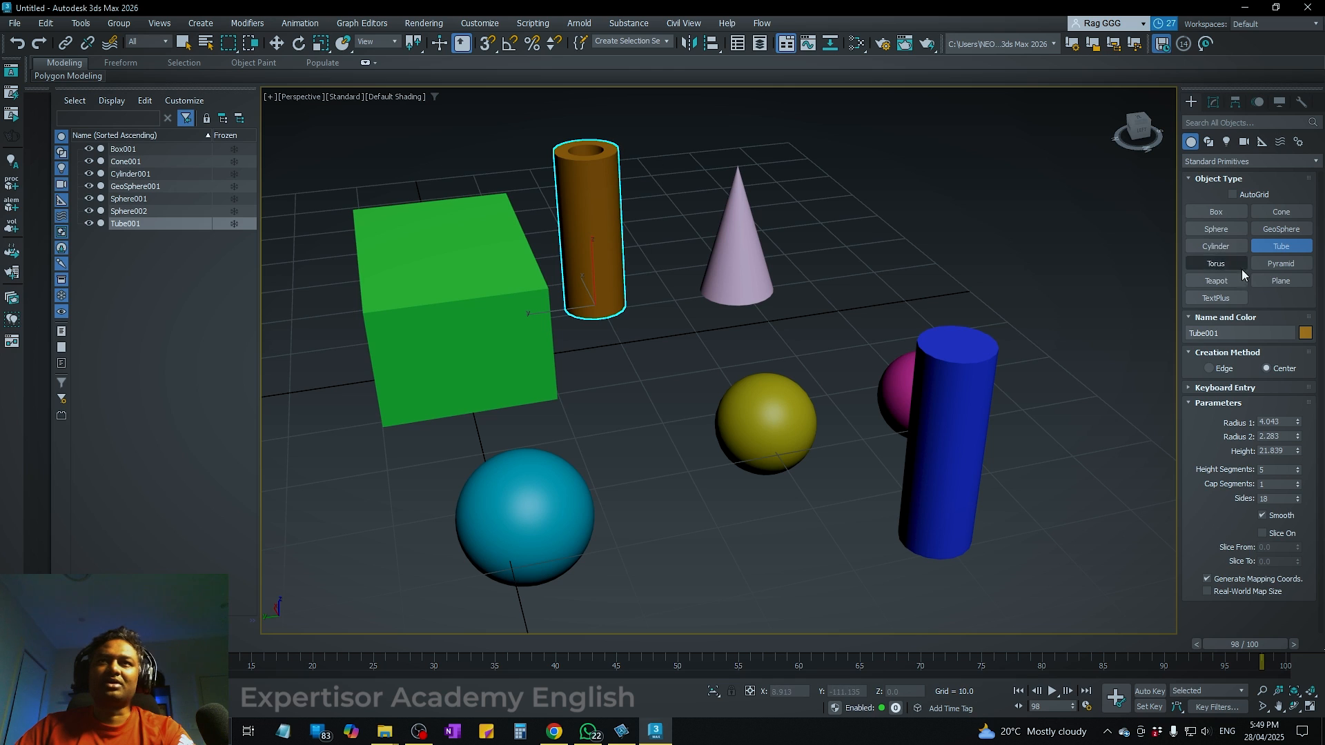
Create a torus beside the cone with main radius about 6.9, and a pyramid beside the box about 11.7 wide, 9.5 deep and 9.7 high.
click(1216, 264)
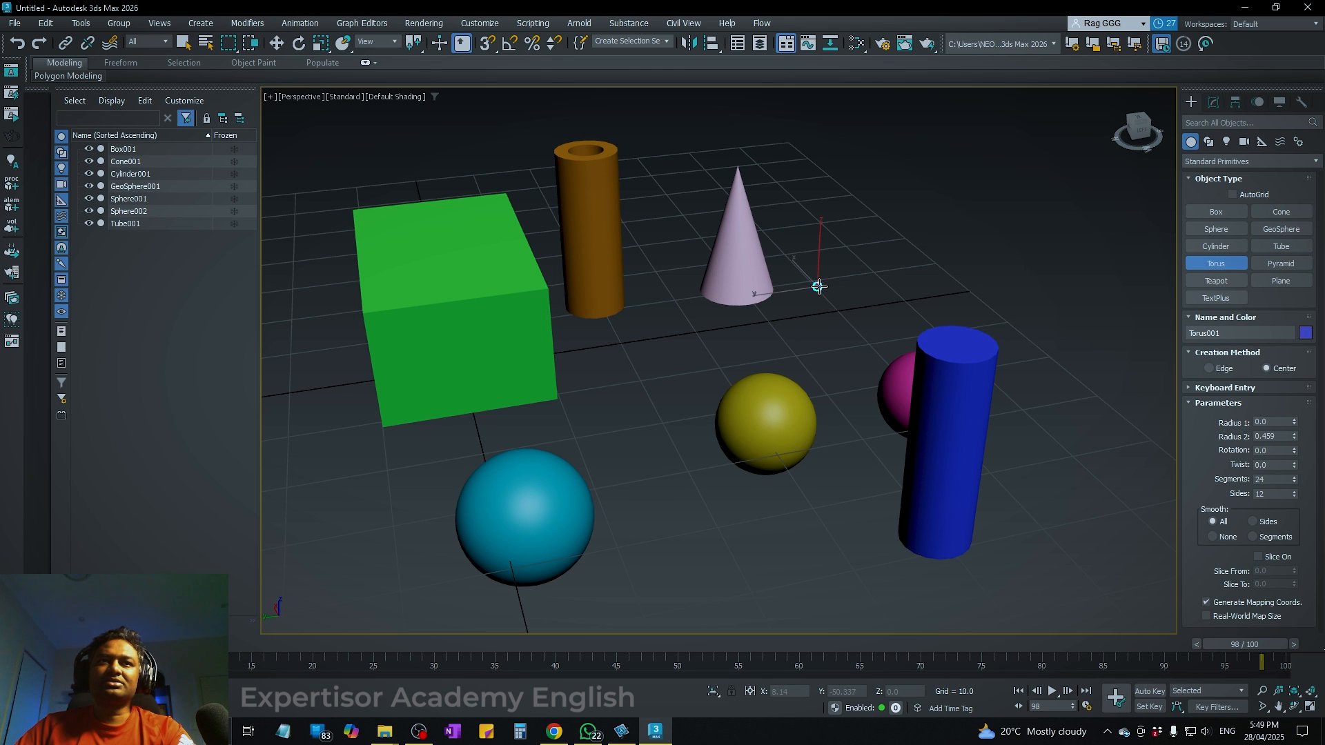
drag(819, 287, 859, 298)
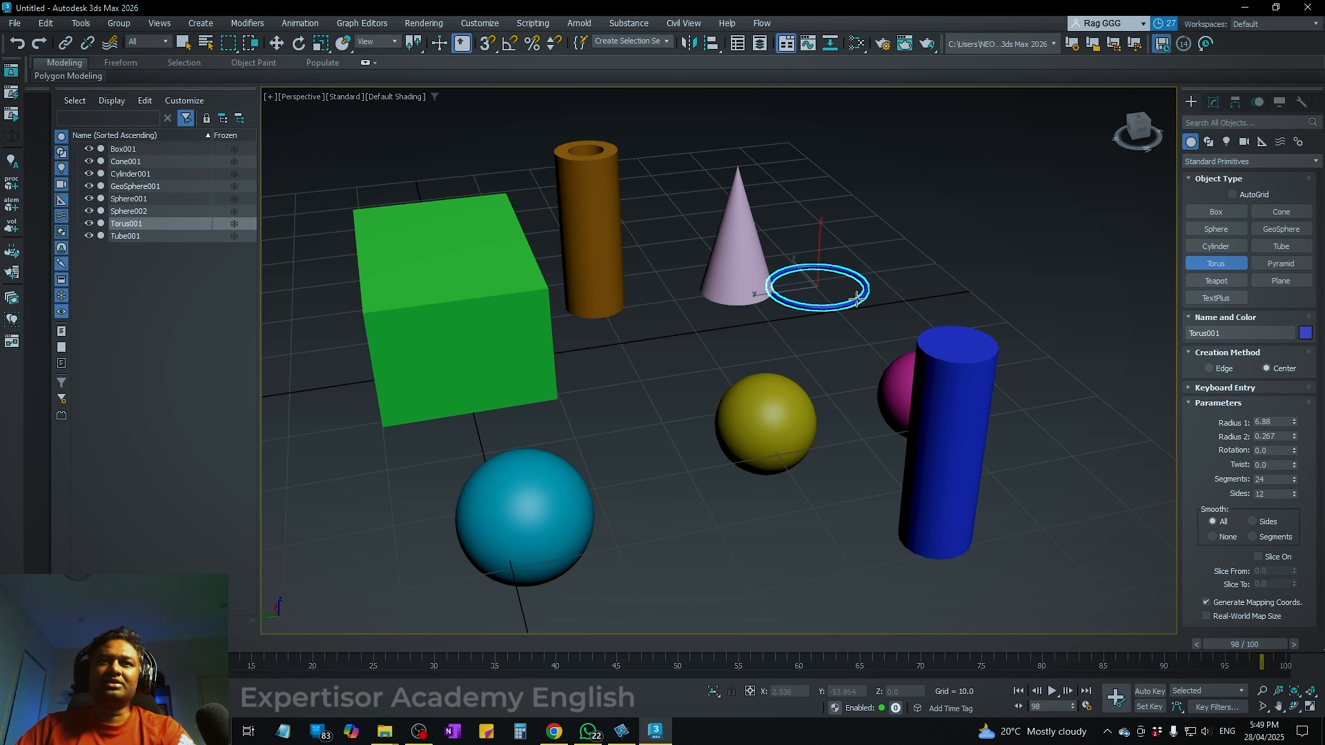
click(843, 289)
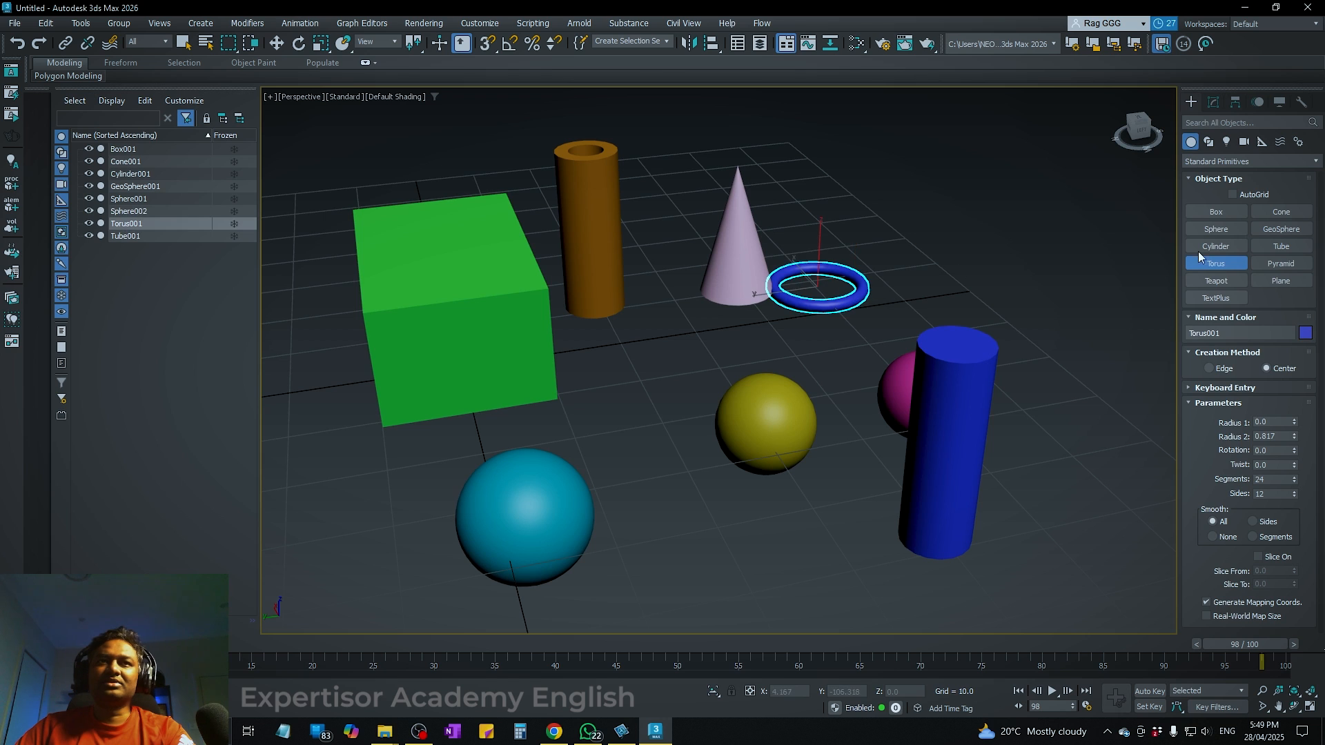
click(1273, 264)
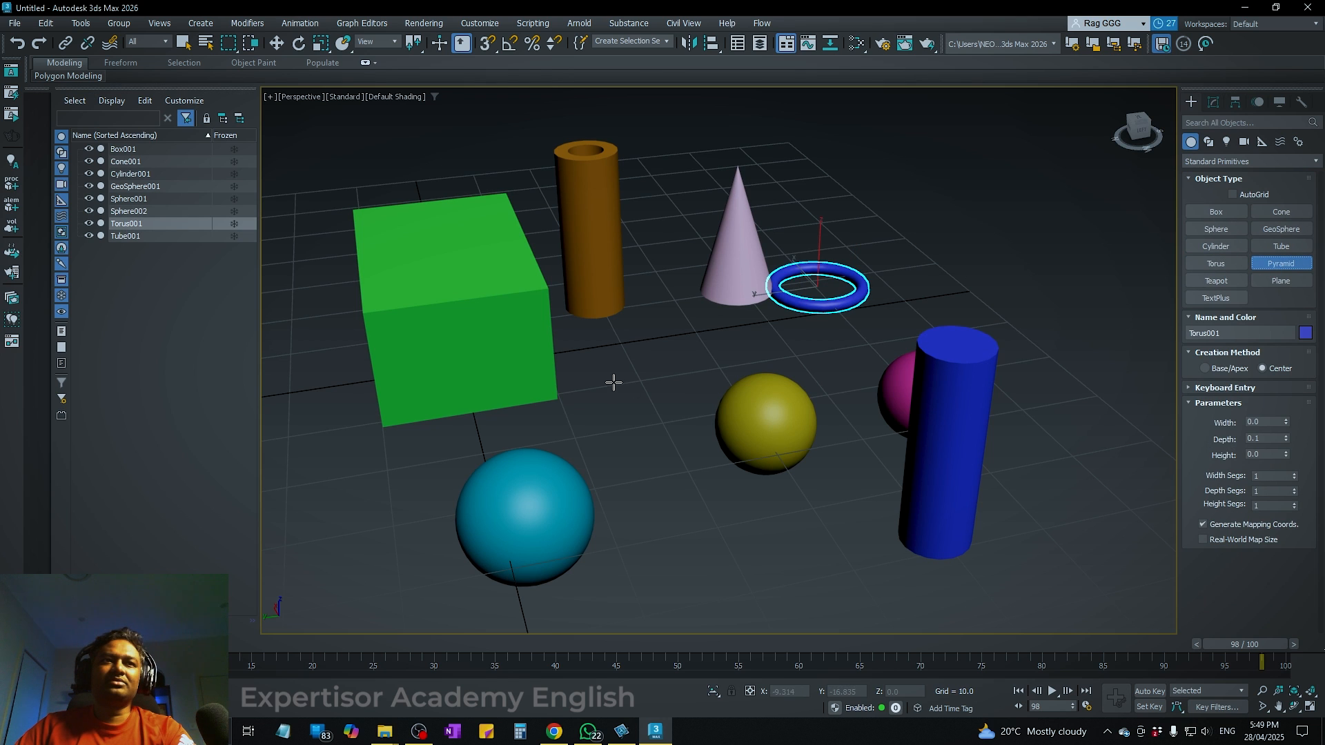
drag(614, 382, 719, 420)
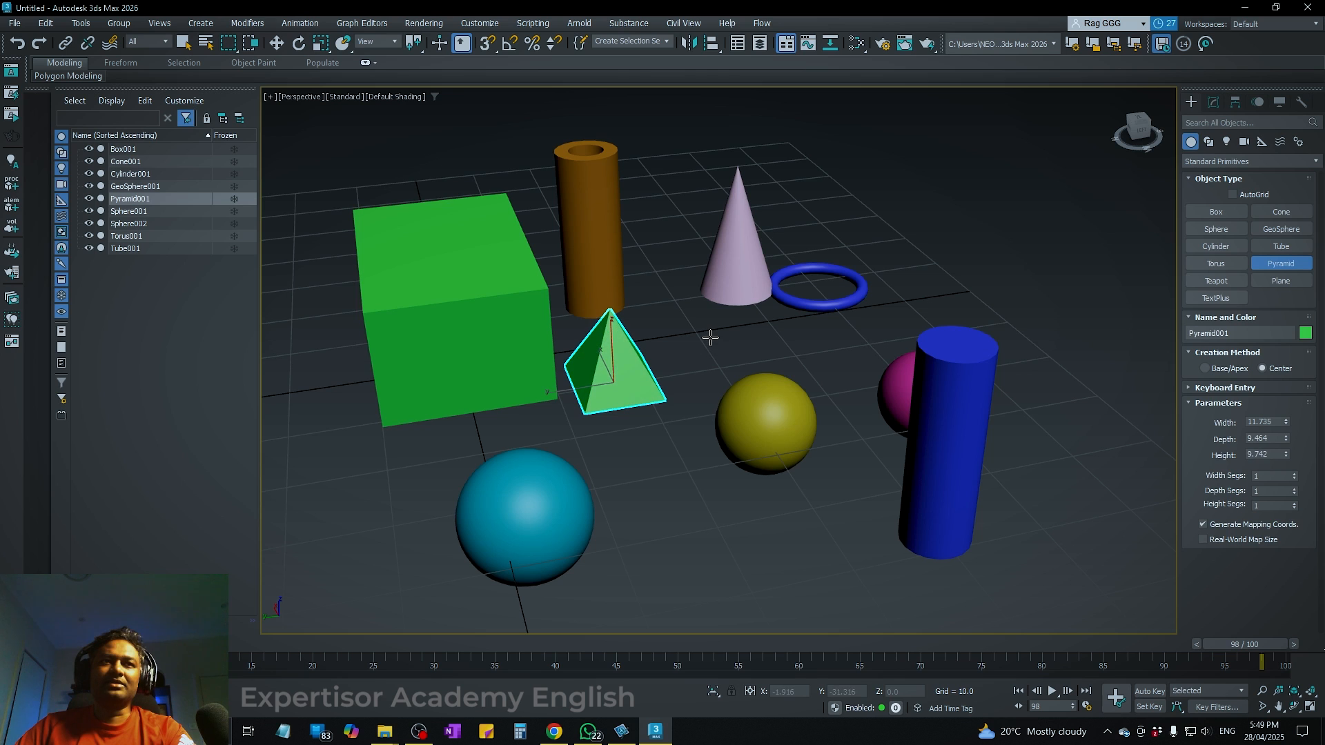
Create a teapot about 5.3 in radius beside the geosphere, and a plane about 21.9 by 21.7 units beside the blue cylinder.
click(1216, 280)
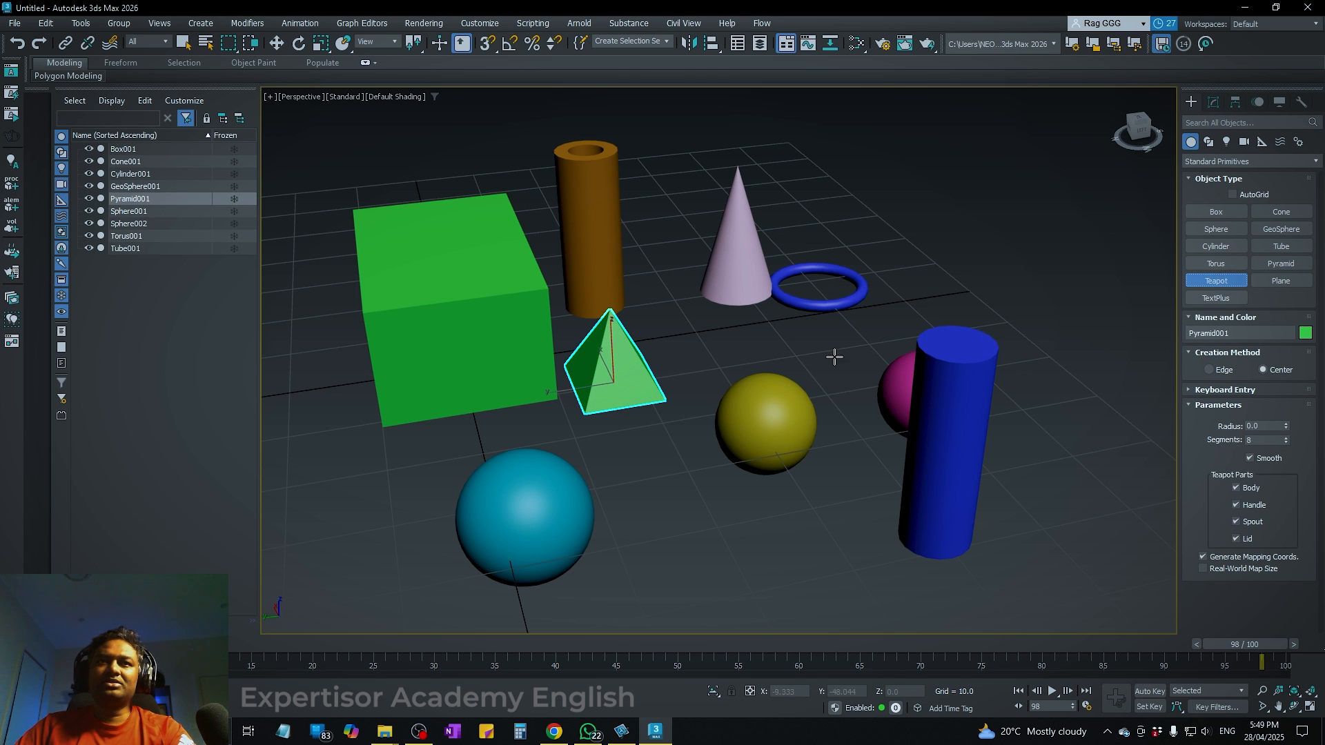
drag(697, 552, 789, 543)
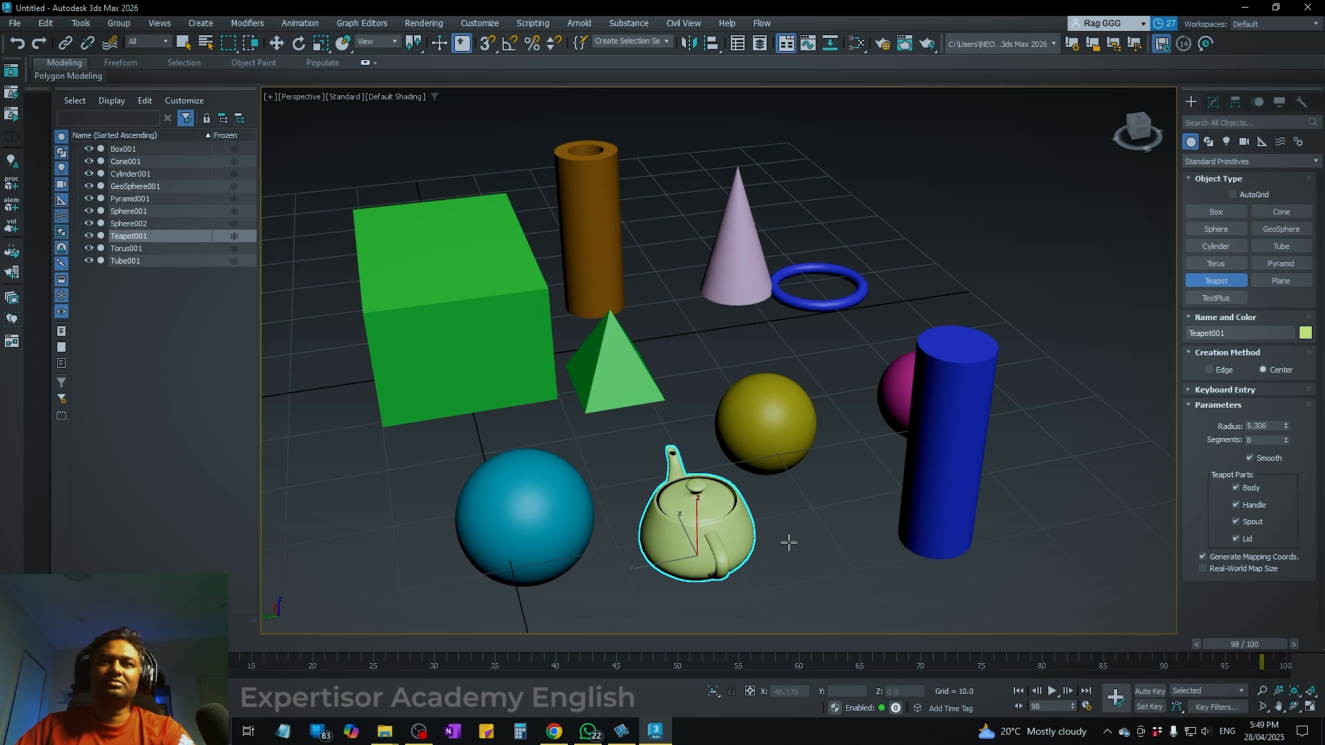
click(1266, 284)
drag(1028, 509, 1089, 373)
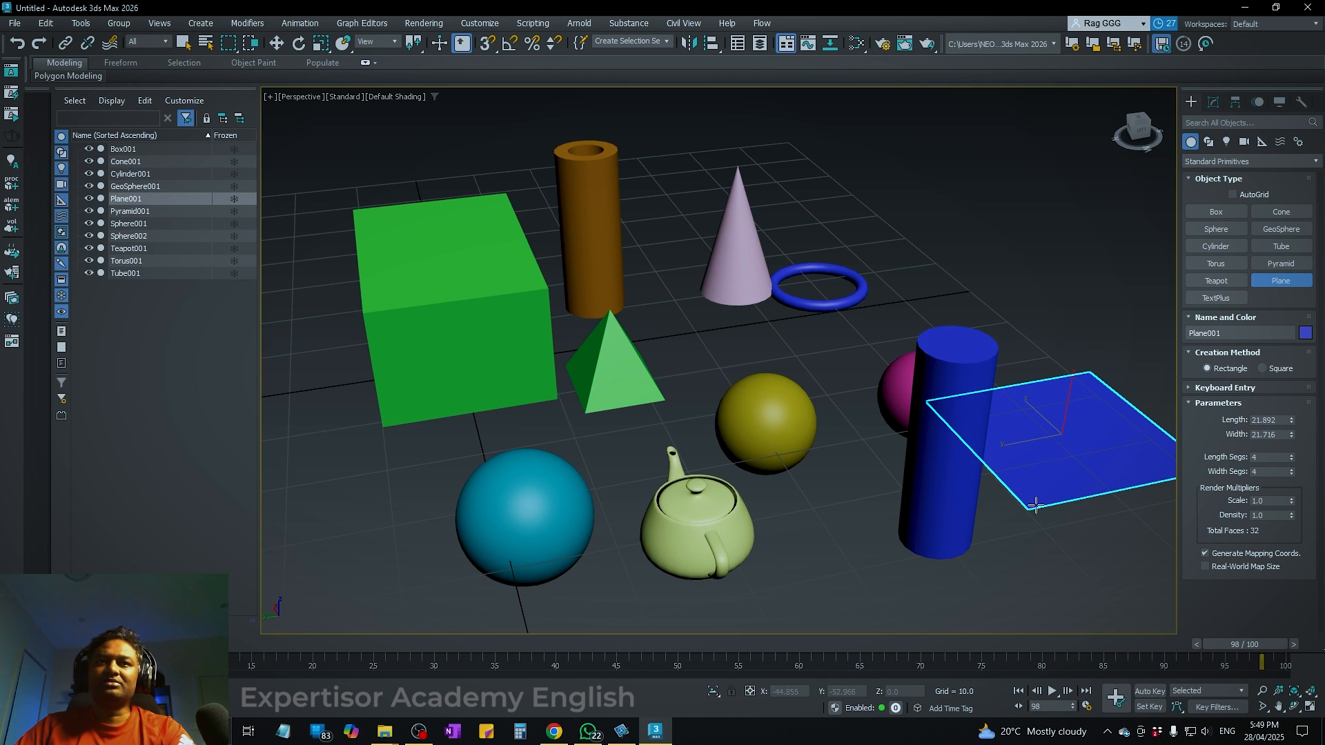
Place several TextPlus objects beyond the torus, some by drawn region and some by point, and undo the last one placed.
click(1214, 297)
drag(870, 223, 959, 265)
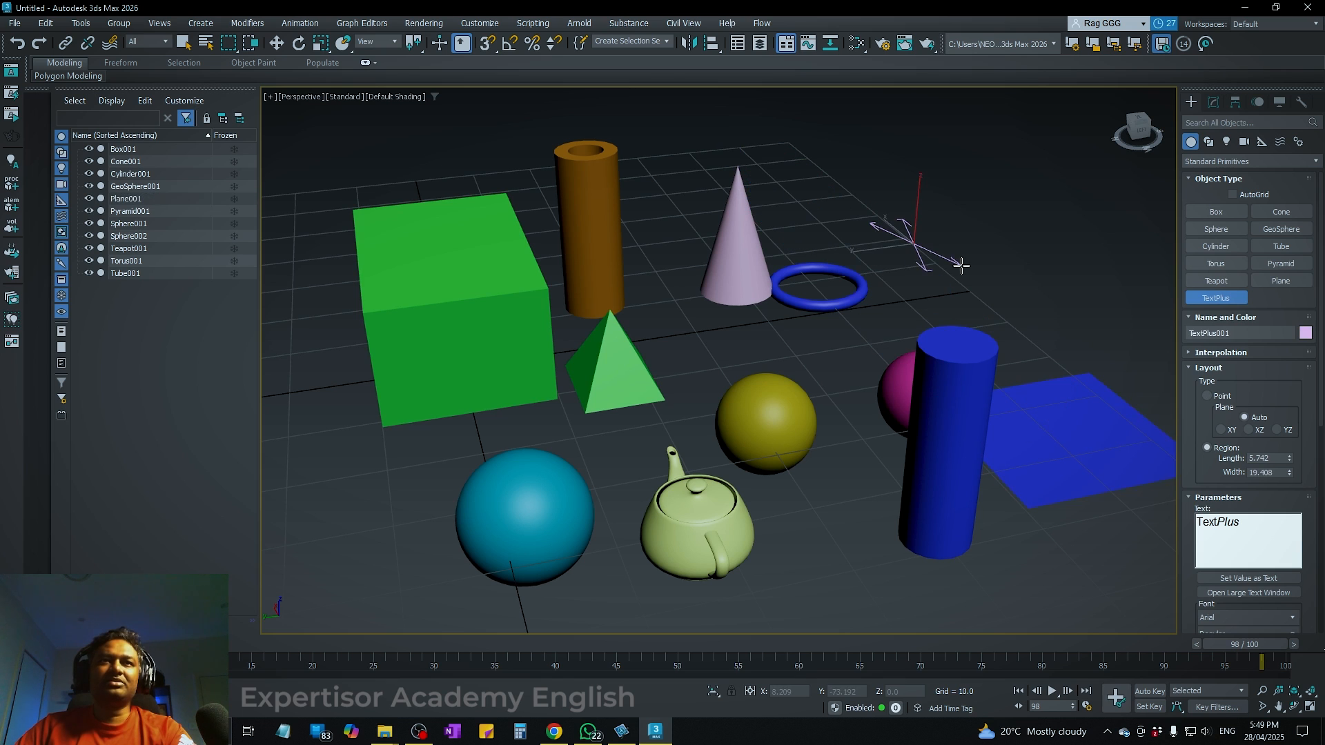
drag(1043, 242, 1051, 241)
drag(978, 202, 1060, 186)
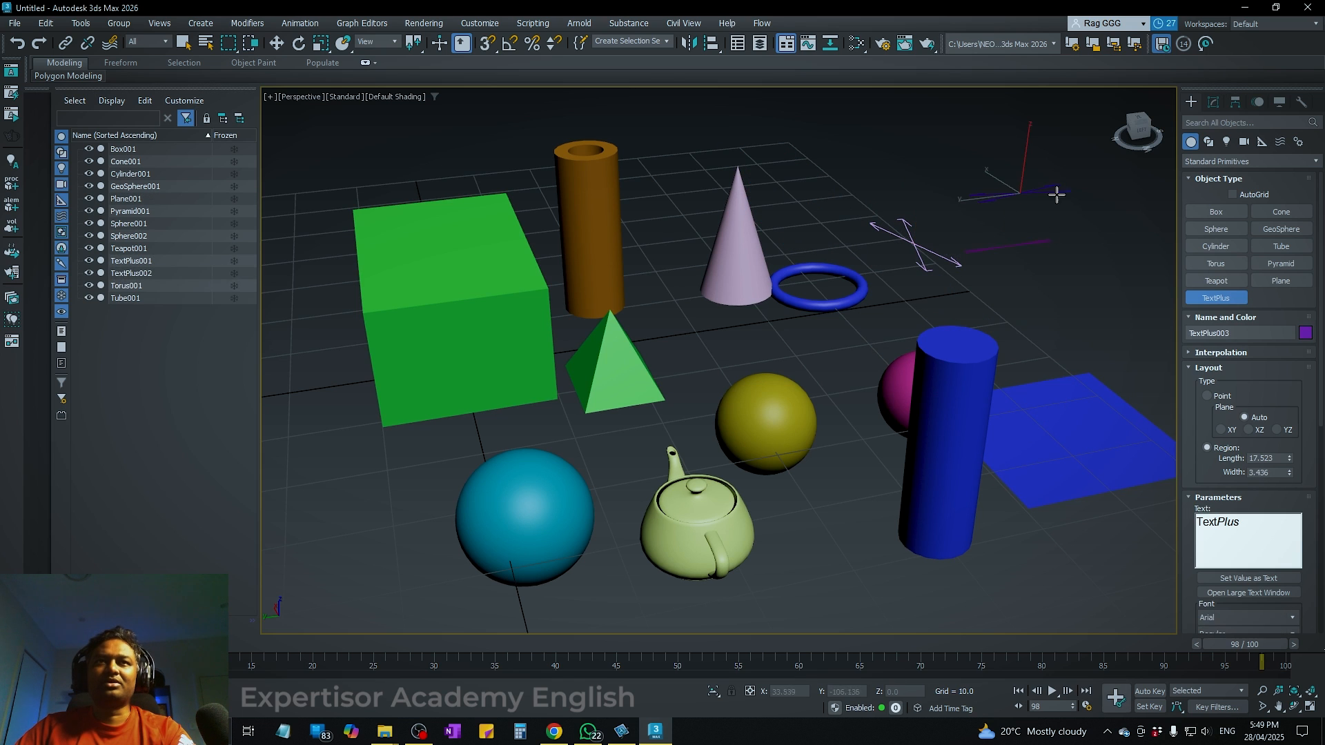
click(1018, 277)
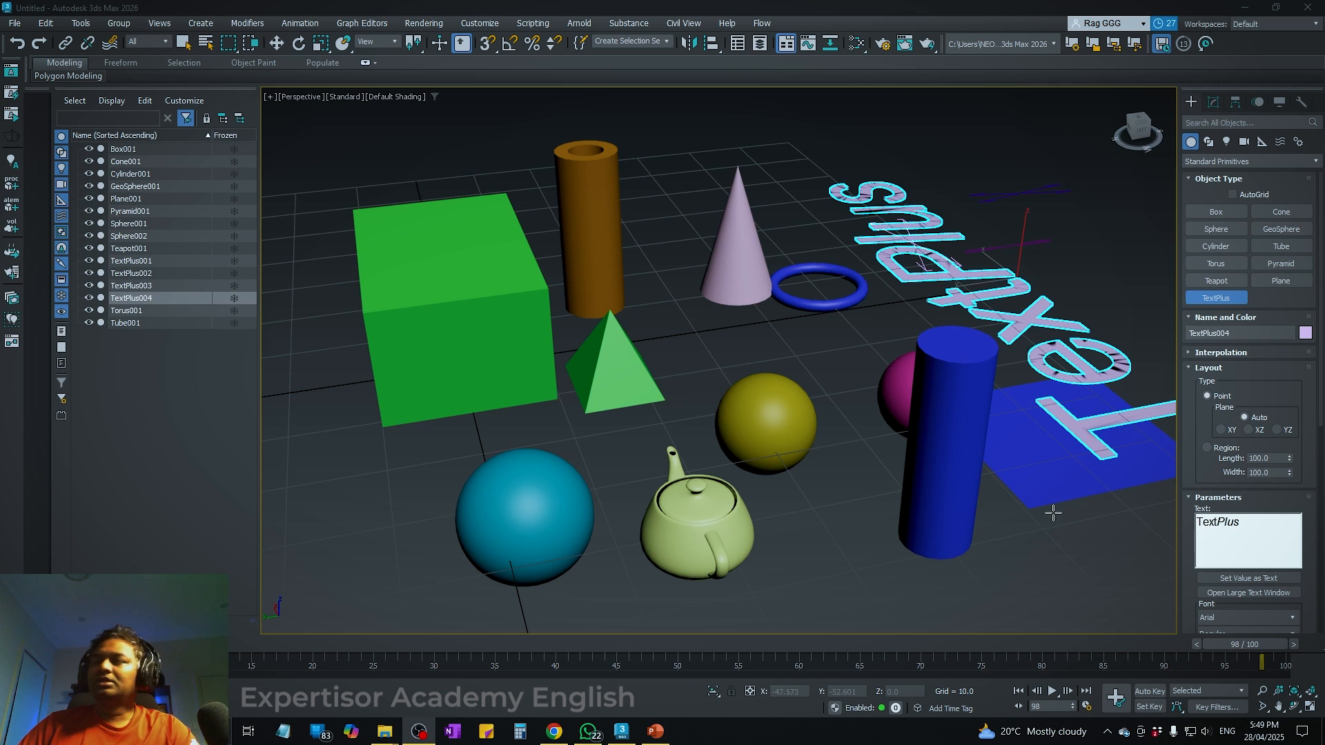
click(330, 121)
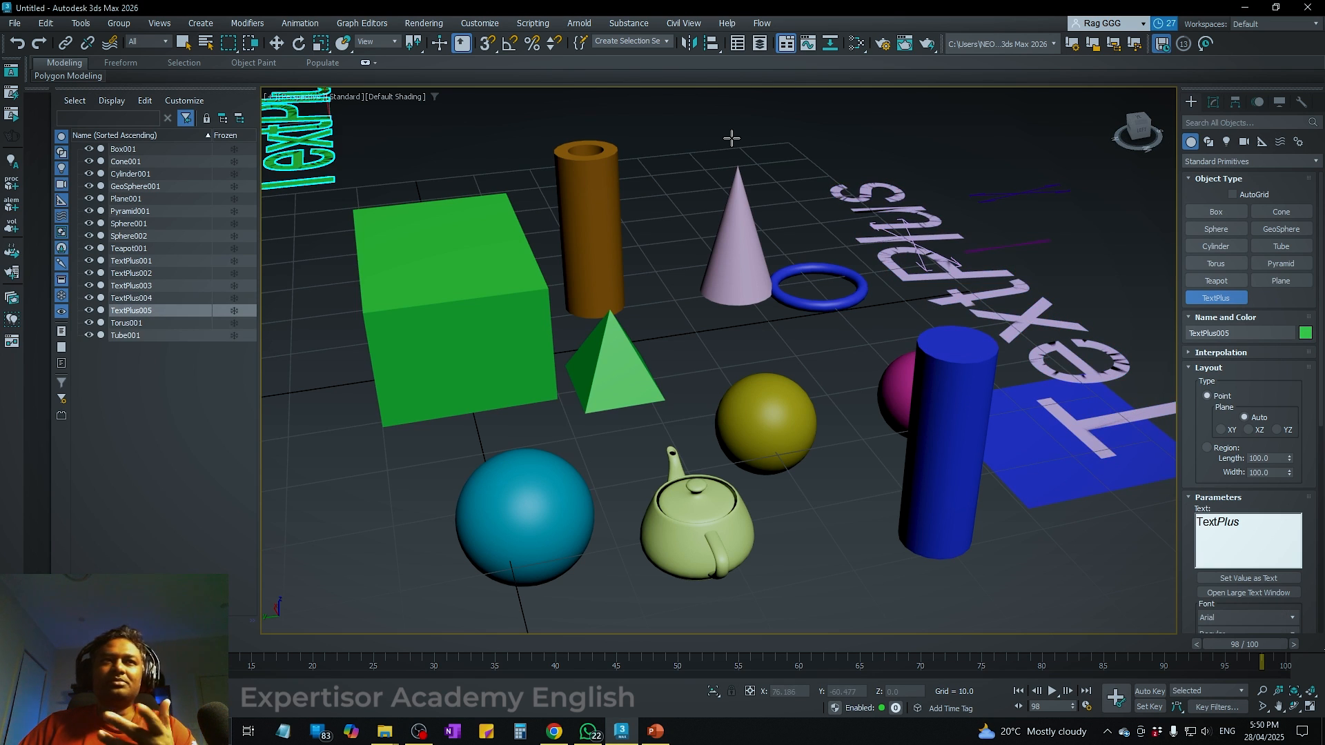
key(ctrl+z)
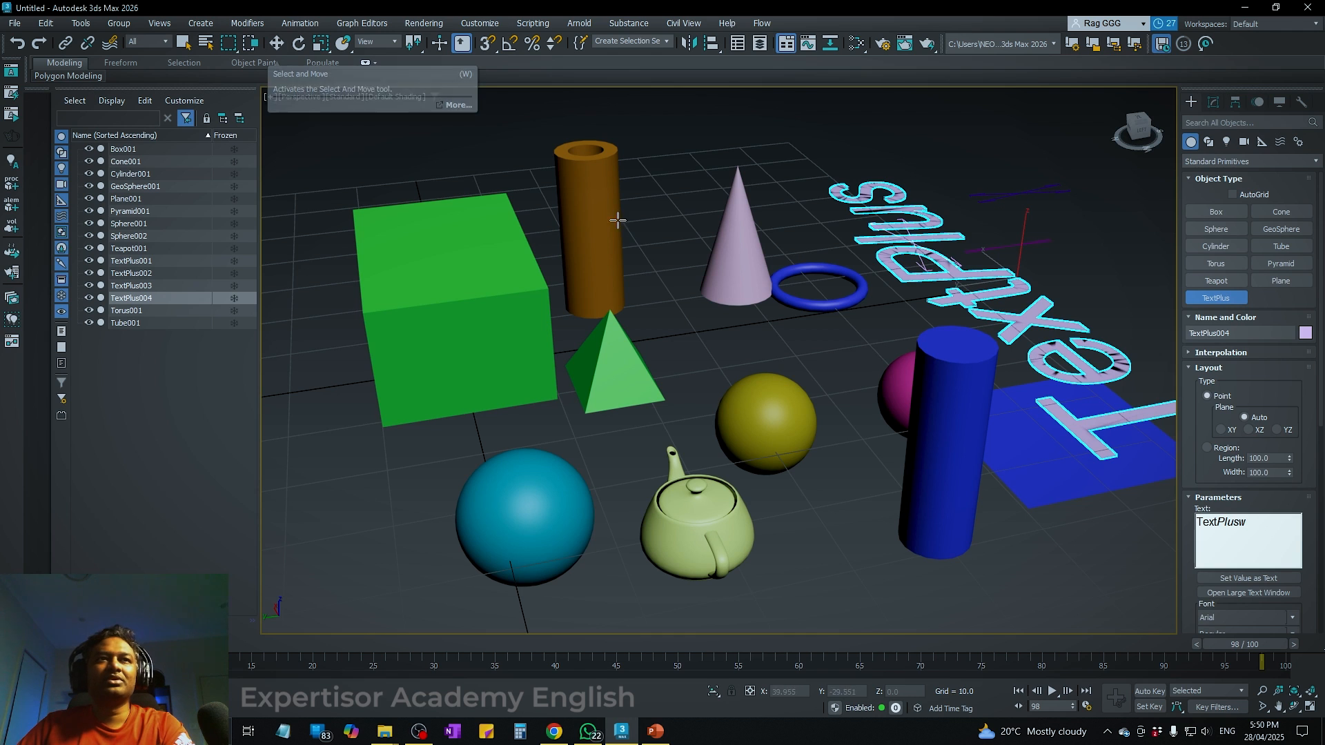
Switch to the Move tool and delete the remaining TextPlus objects and the torus.
click(276, 43)
click(583, 194)
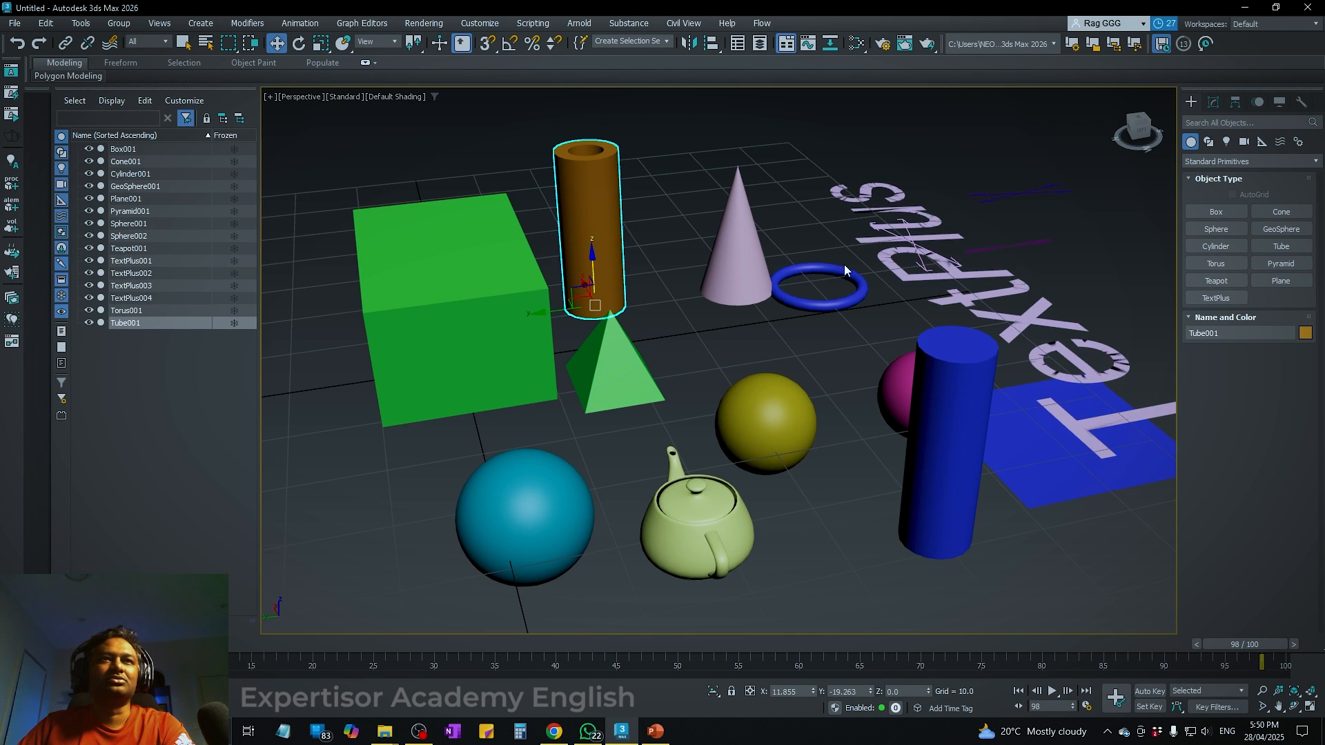
click(966, 263)
key(Delete)
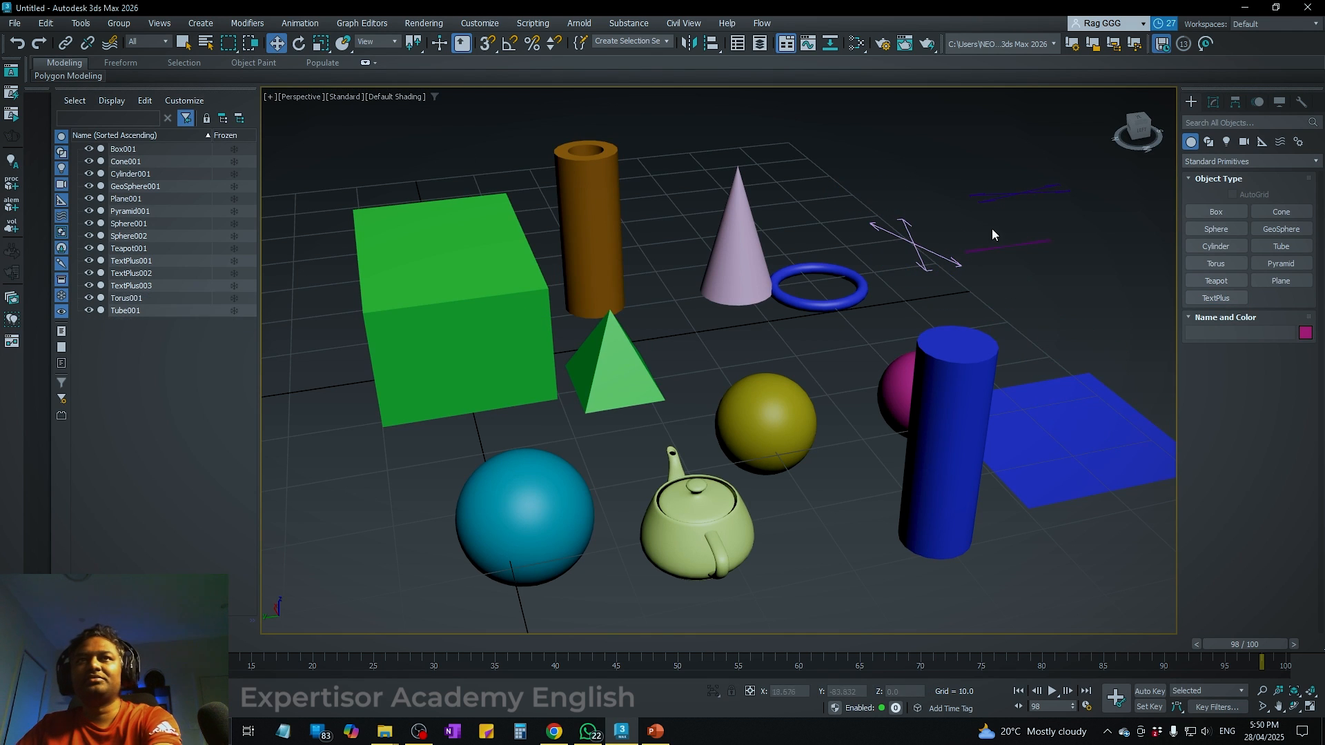
key(Delete)
click(893, 244)
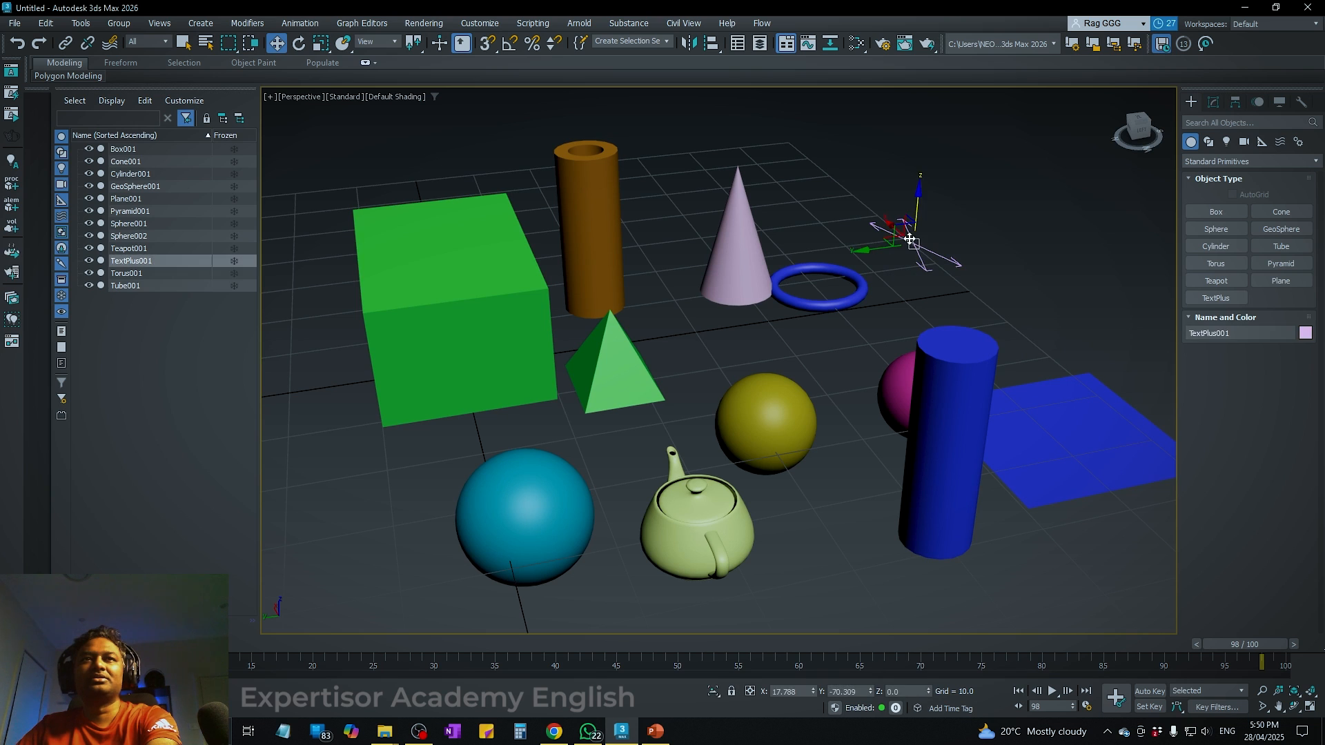
key(Delete)
click(846, 272)
key(Delete)
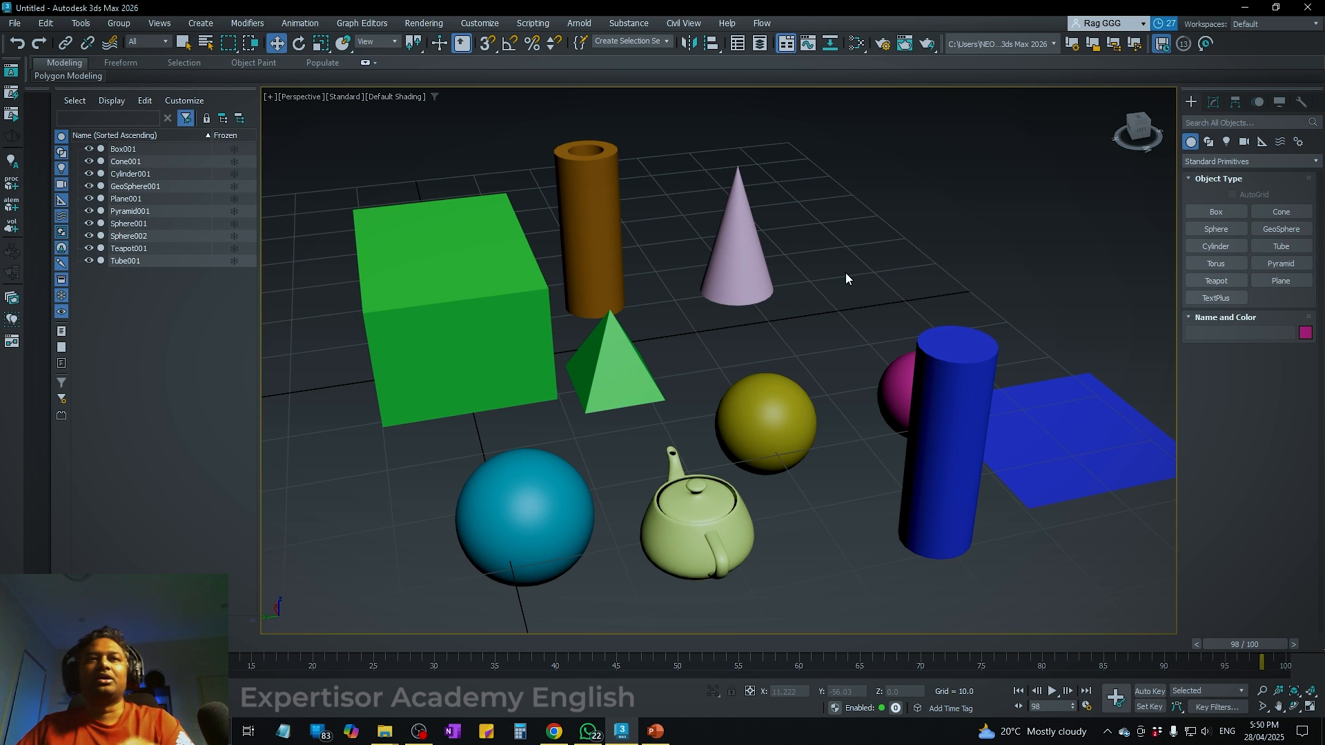
Select every object in the scene at once, clear the selection, and select the tube on its own.
key(ctrl+a)
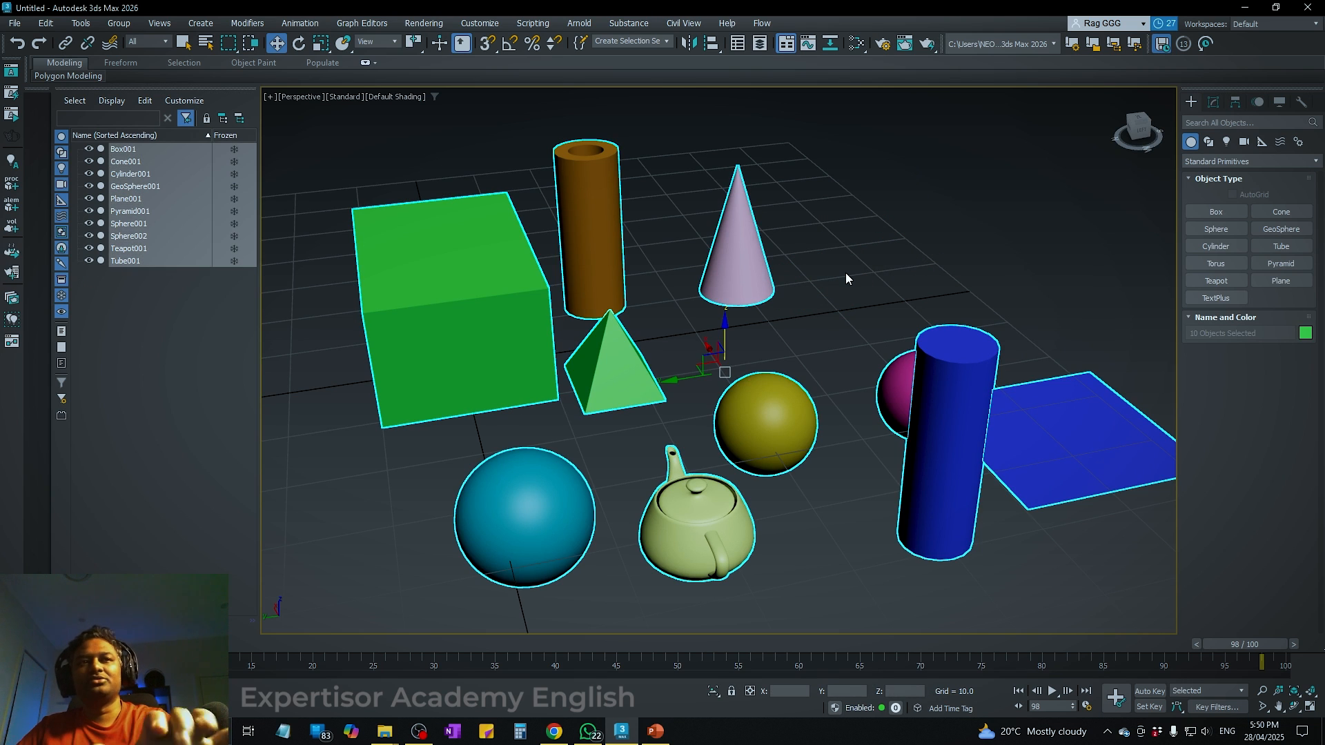
click(902, 223)
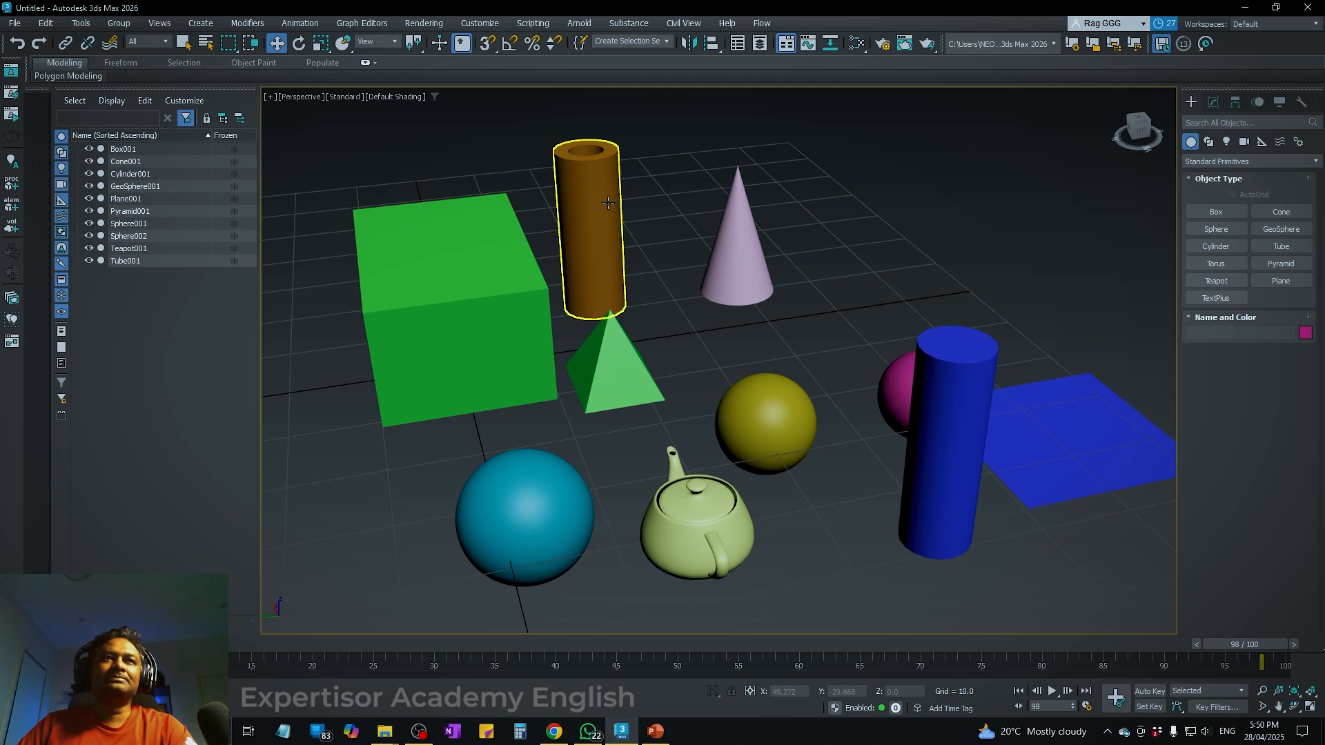
click(588, 235)
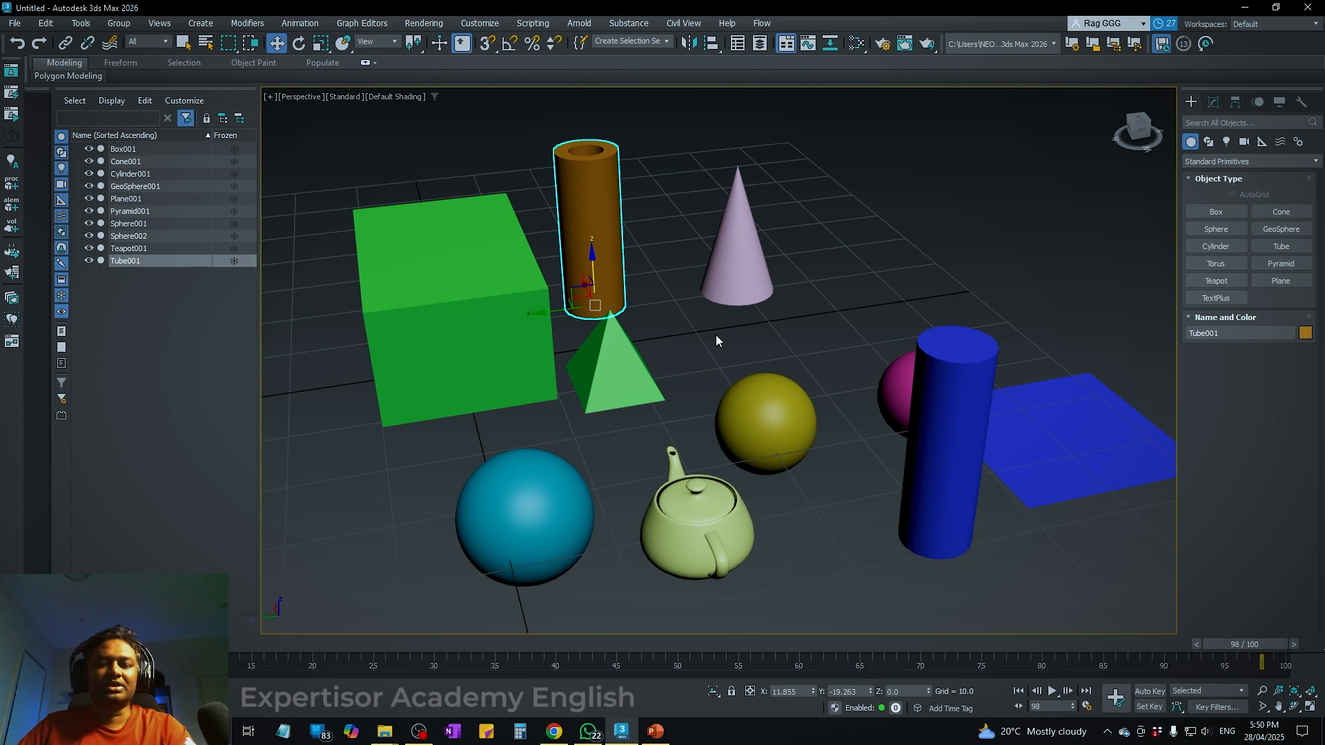
click(633, 348)
Select the tube, pyramid, box and cone together and scale them down to about 83% along the Y and Z axes.
click(581, 286)
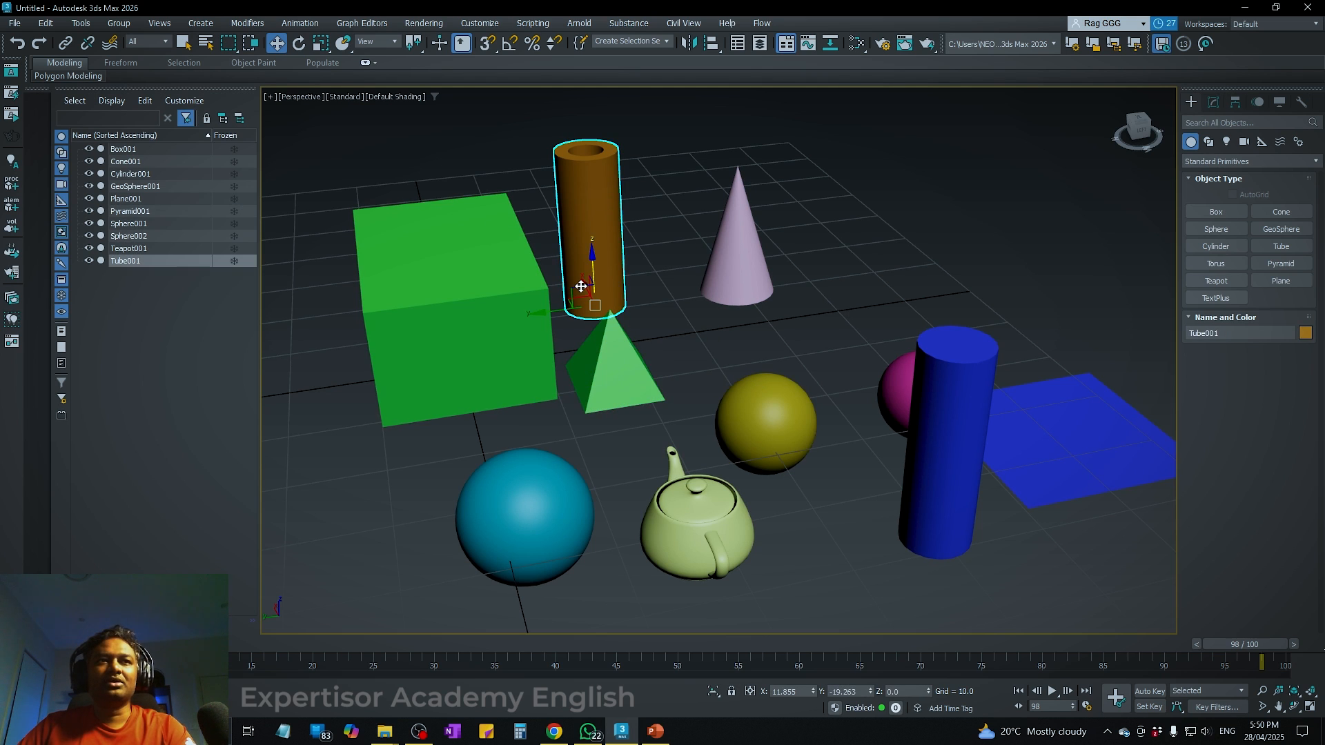
ctrl+click(599, 332)
ctrl+click(541, 336)
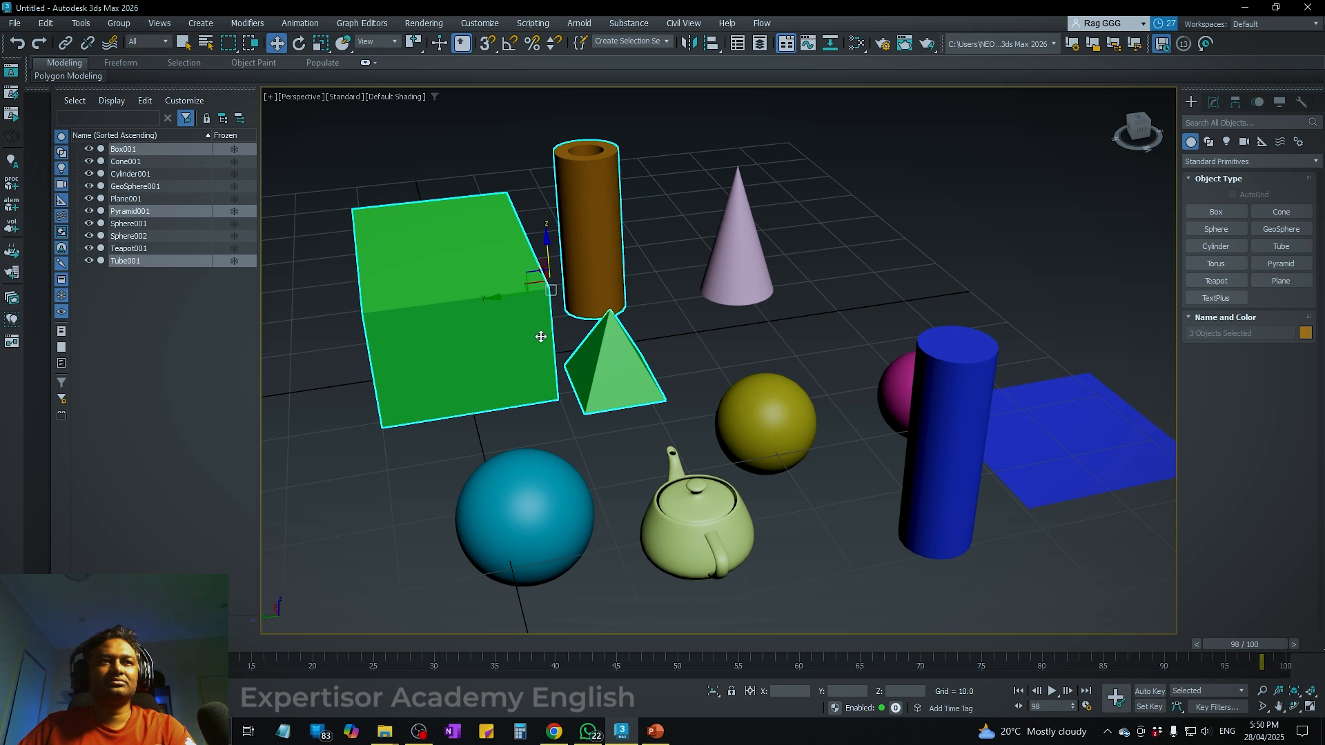
ctrl+click(758, 271)
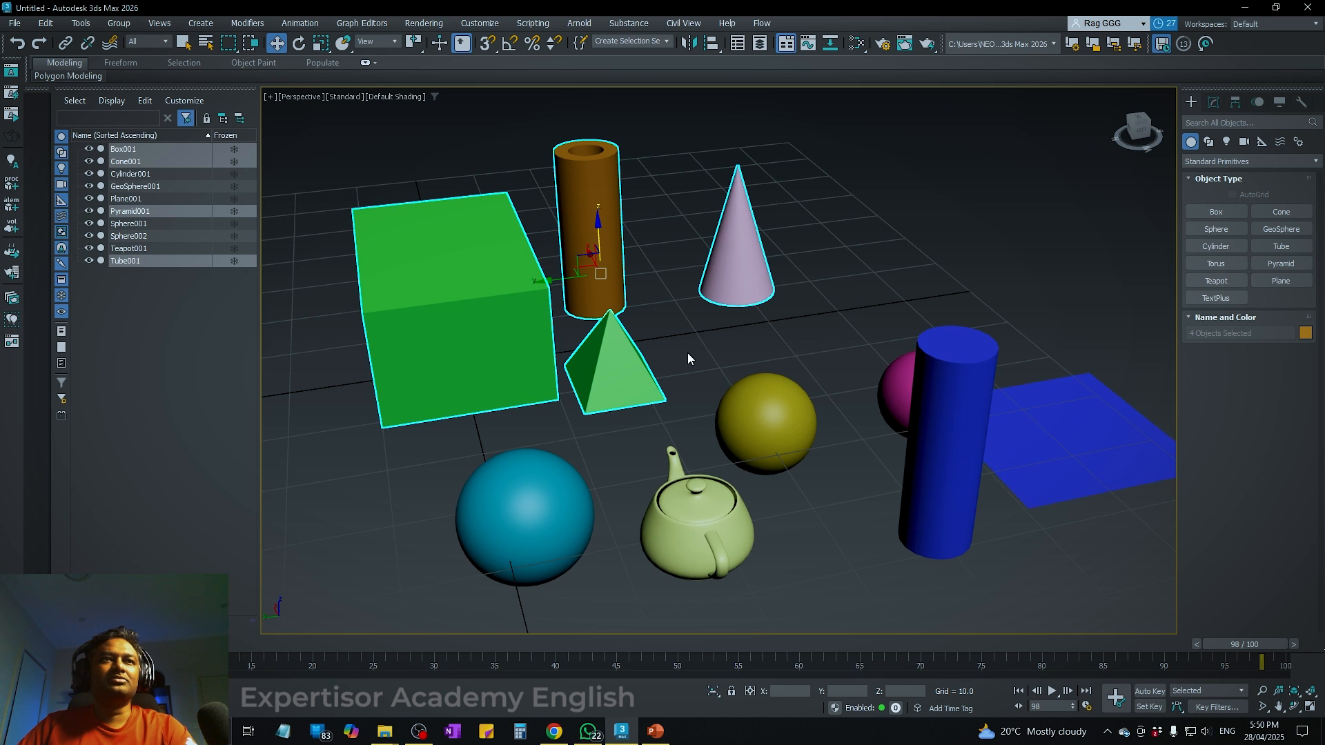
mouse_move(559, 281)
mouse_down()
mouse_move(742, 267)
mouse_move(560, 281)
mouse_up()
click(320, 43)
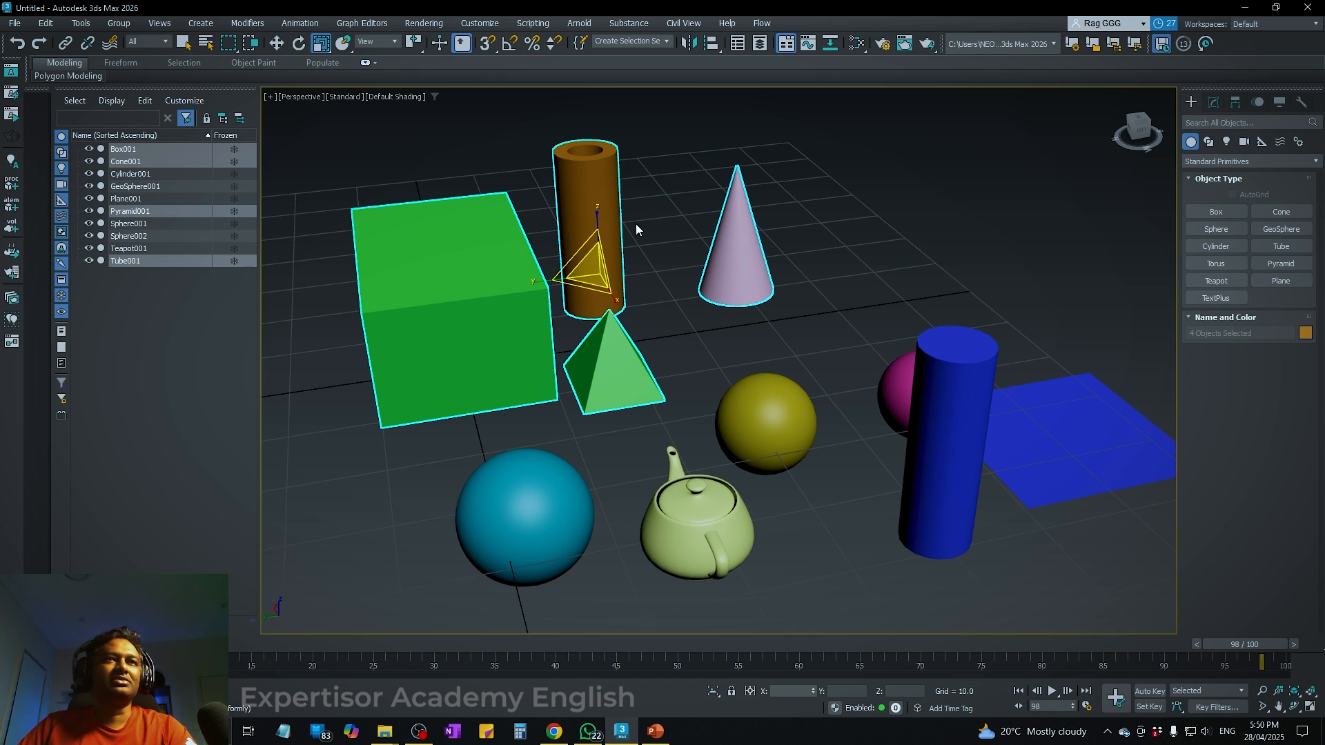
drag(593, 237, 636, 225)
click(616, 362)
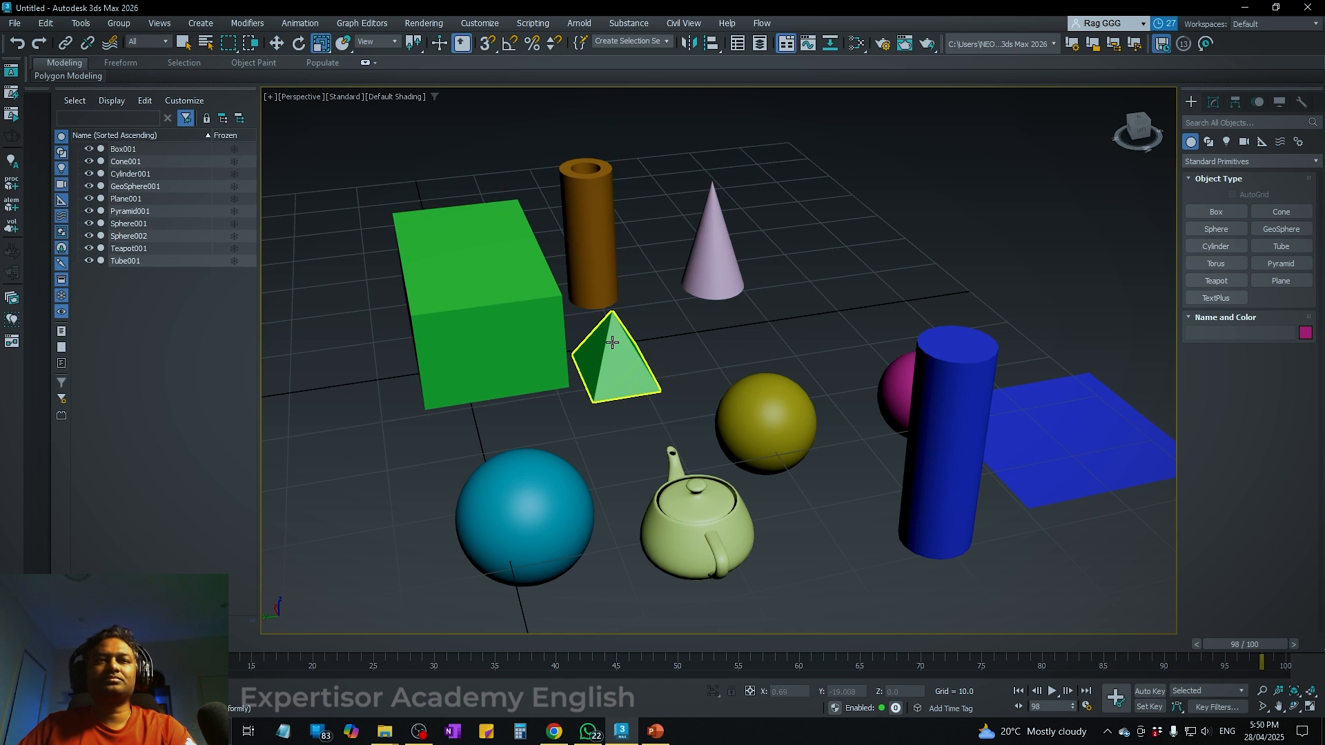
click(590, 207)
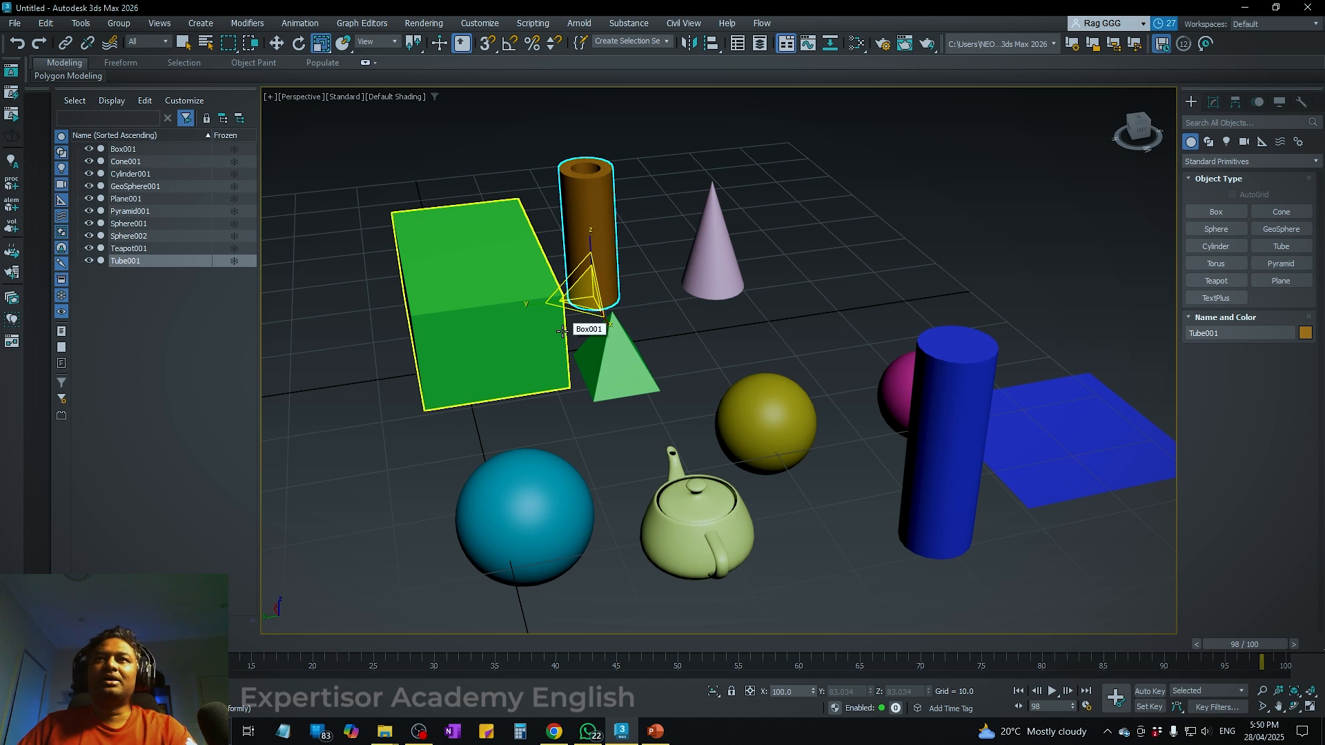
Create a cylinder starting over the green box's top face, about 4.4 in radius and 13.3 high, and check its placement from another angle.
click(1239, 214)
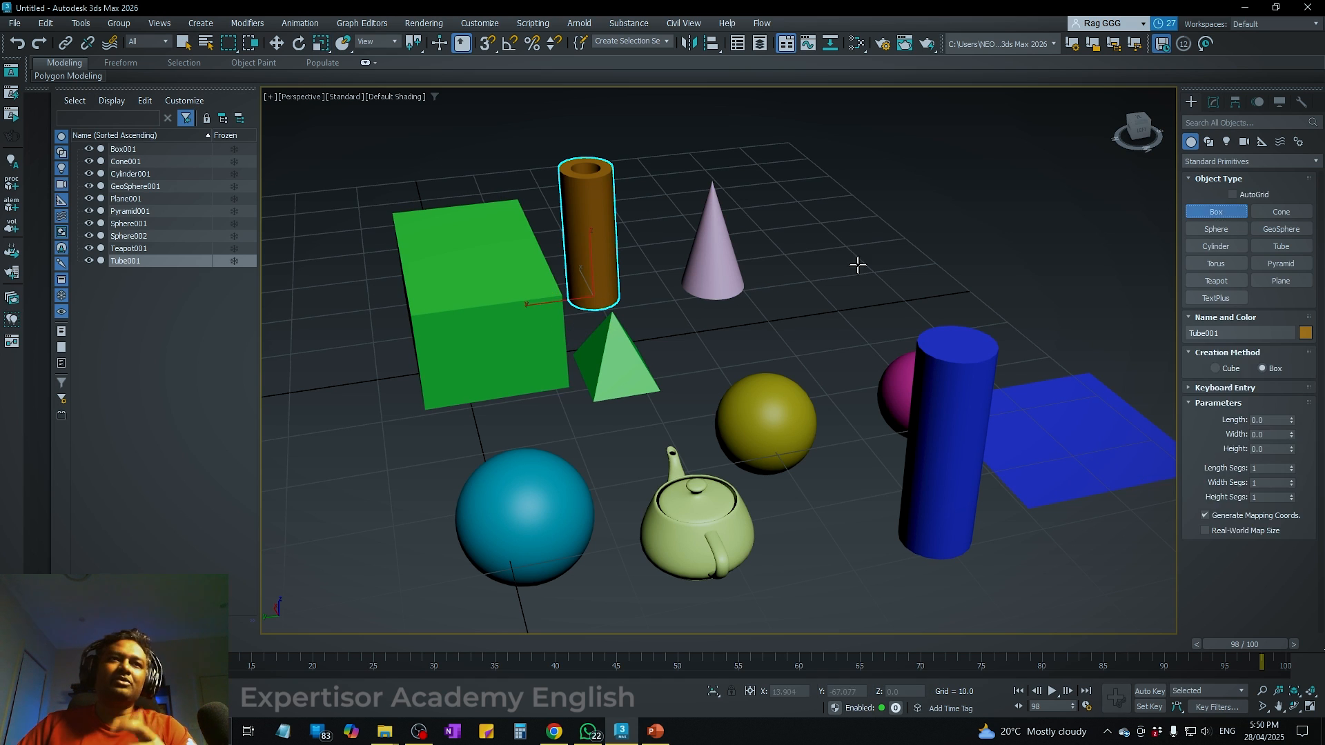
click(1217, 246)
drag(473, 260, 508, 258)
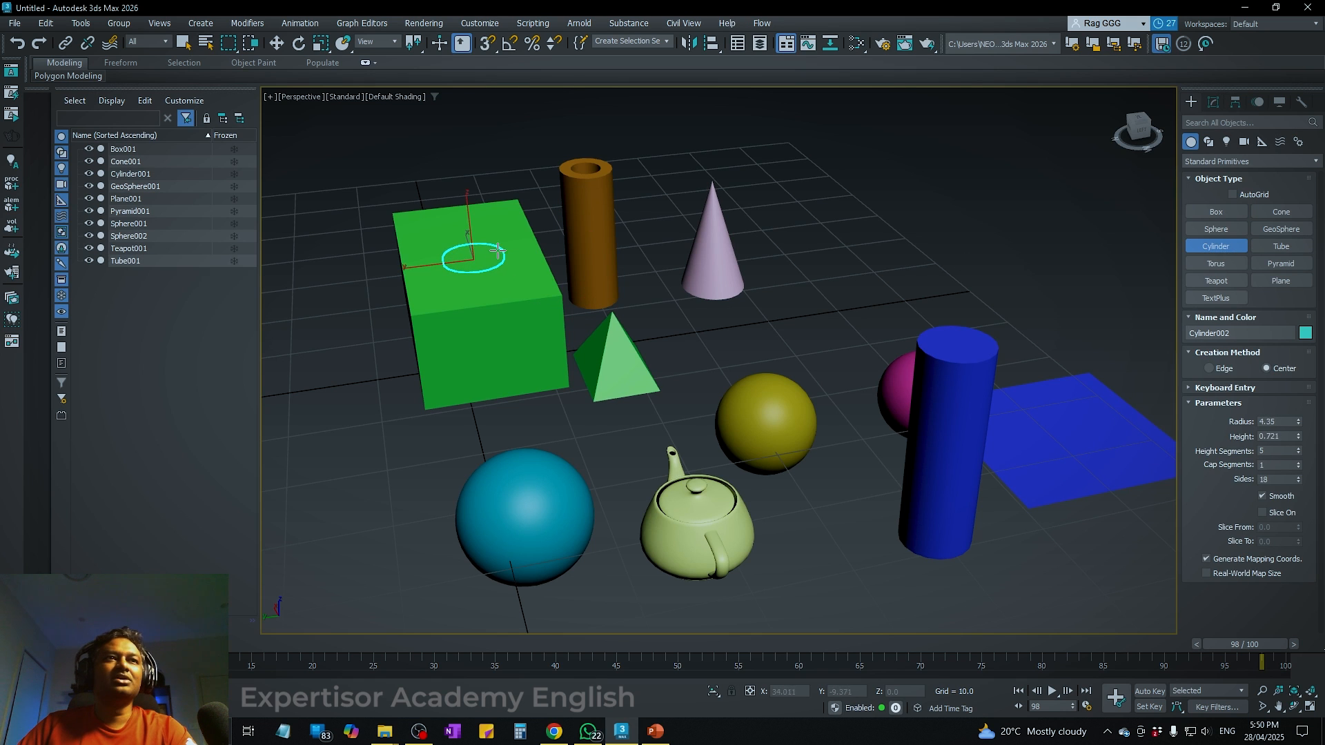
click(506, 177)
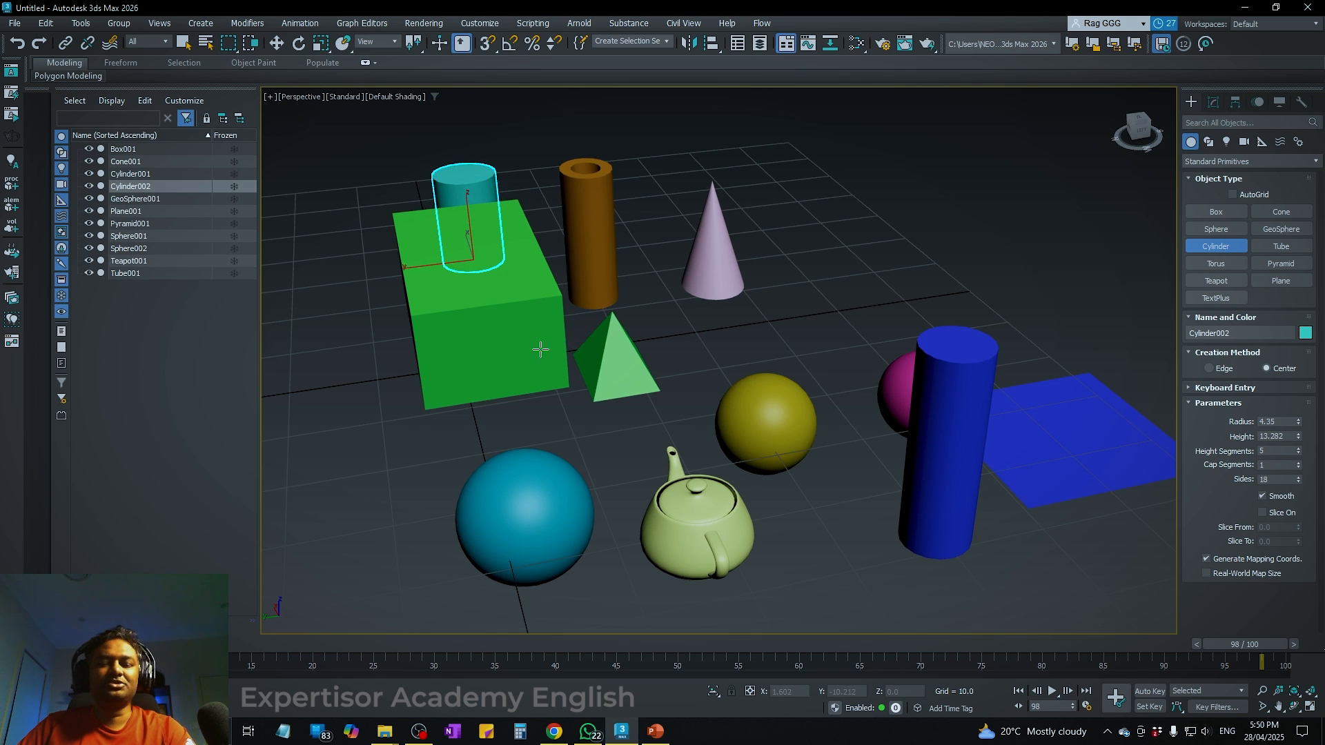
alt+middle_drag(541, 346, 574, 359)
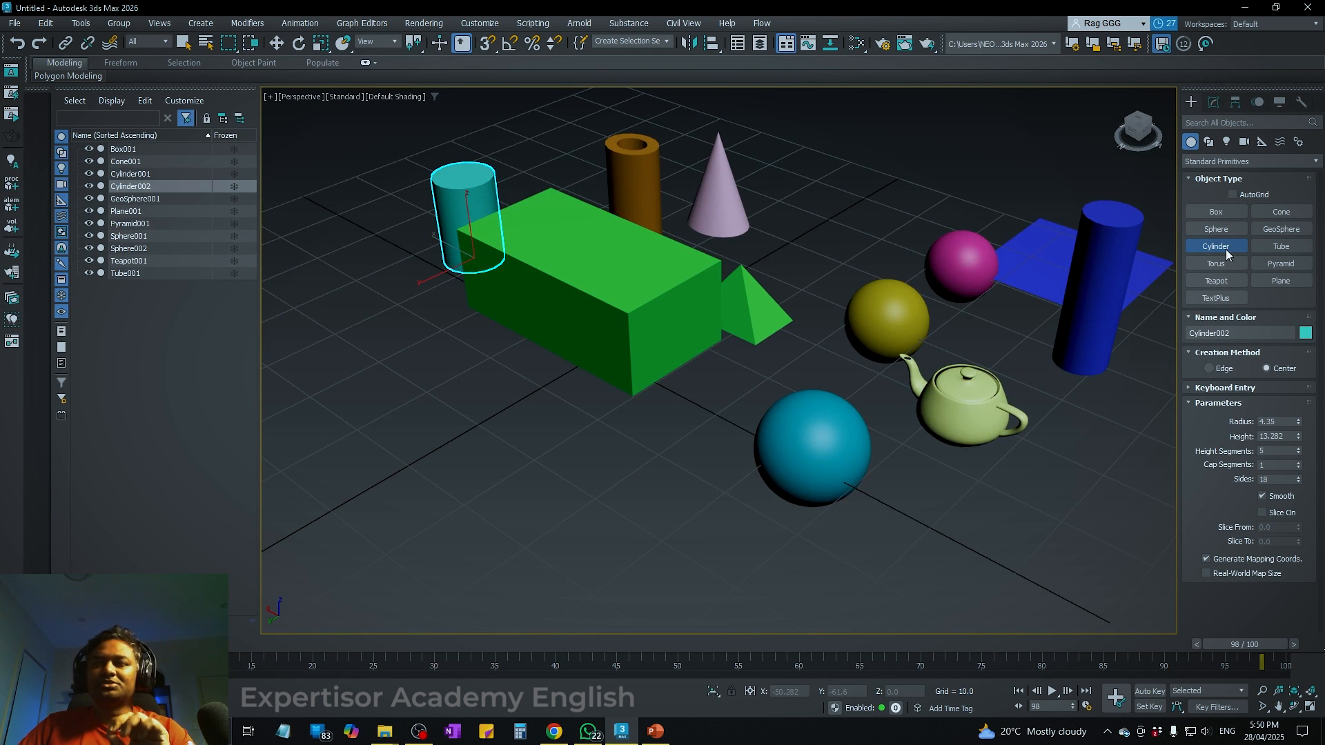
Turn on AutoGrid and create a cylinder on the cone's side surface, about 1.6 in radius and 8 high.
click(1232, 195)
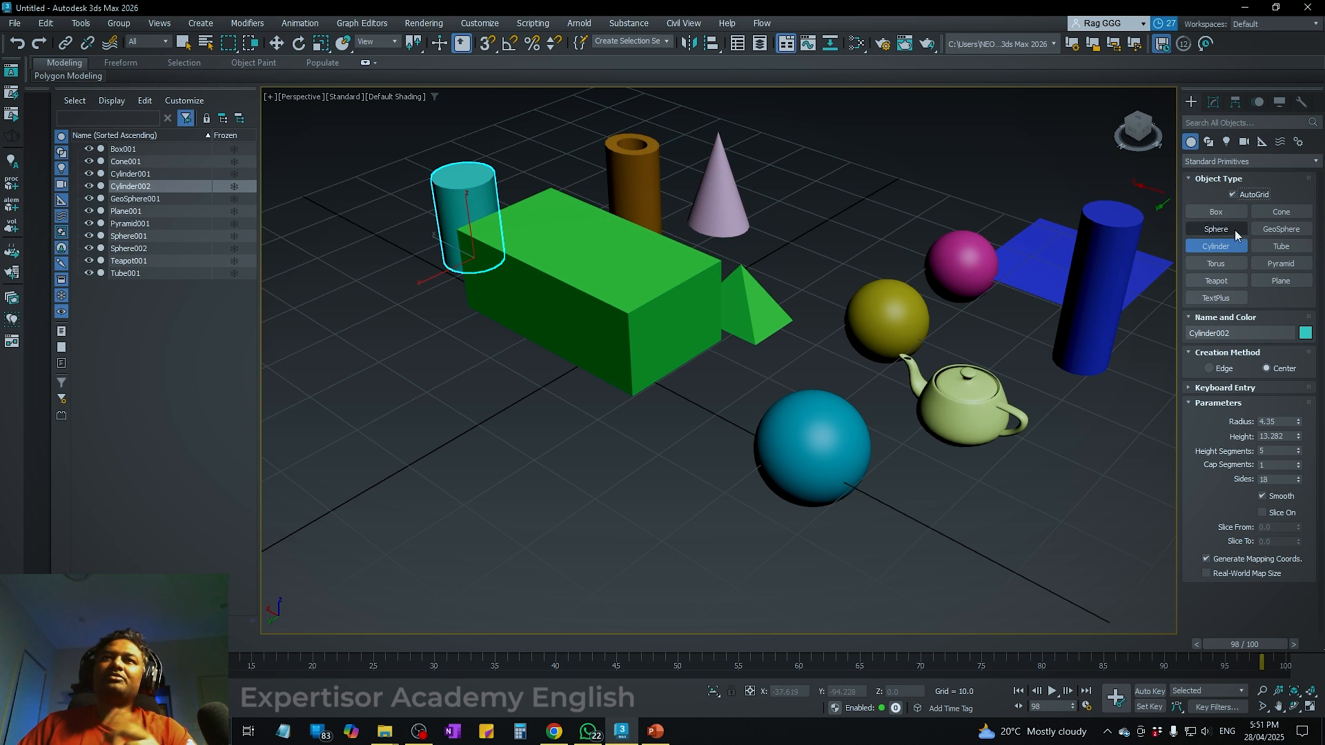
drag(720, 195, 724, 197)
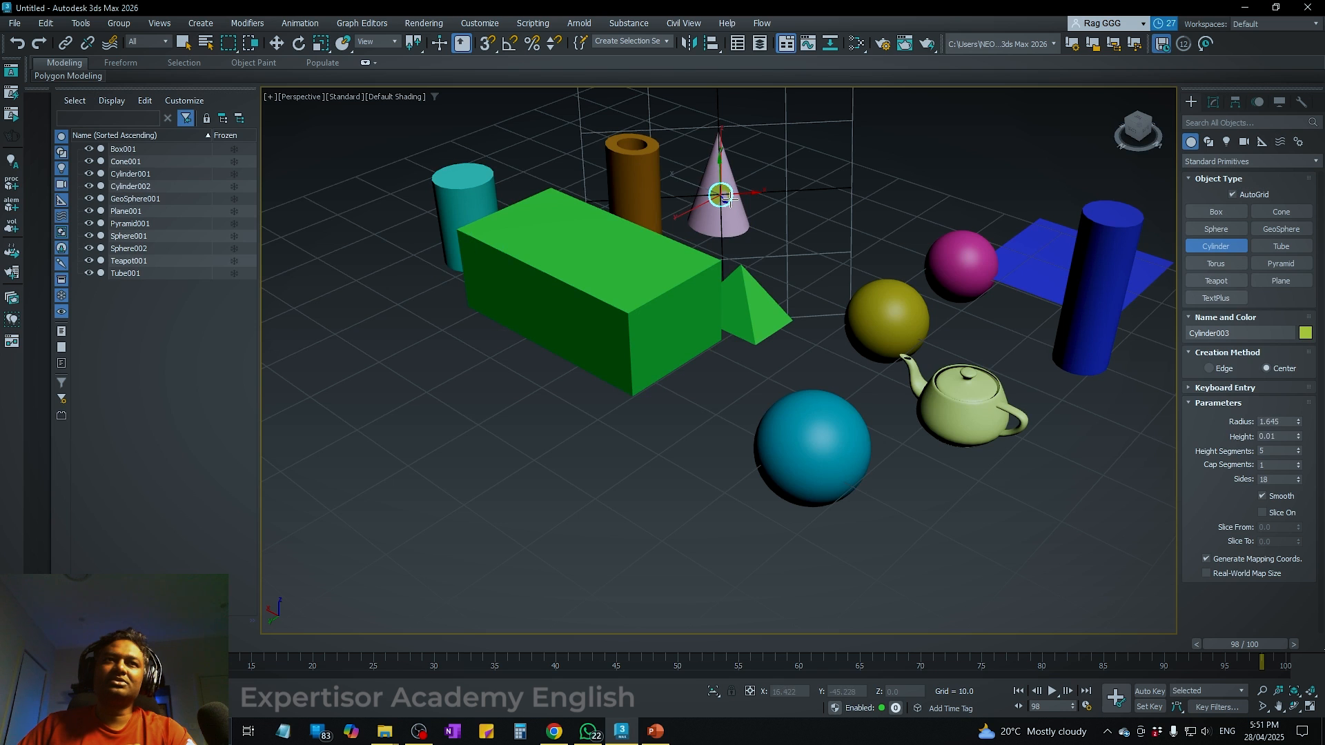
click(780, 235)
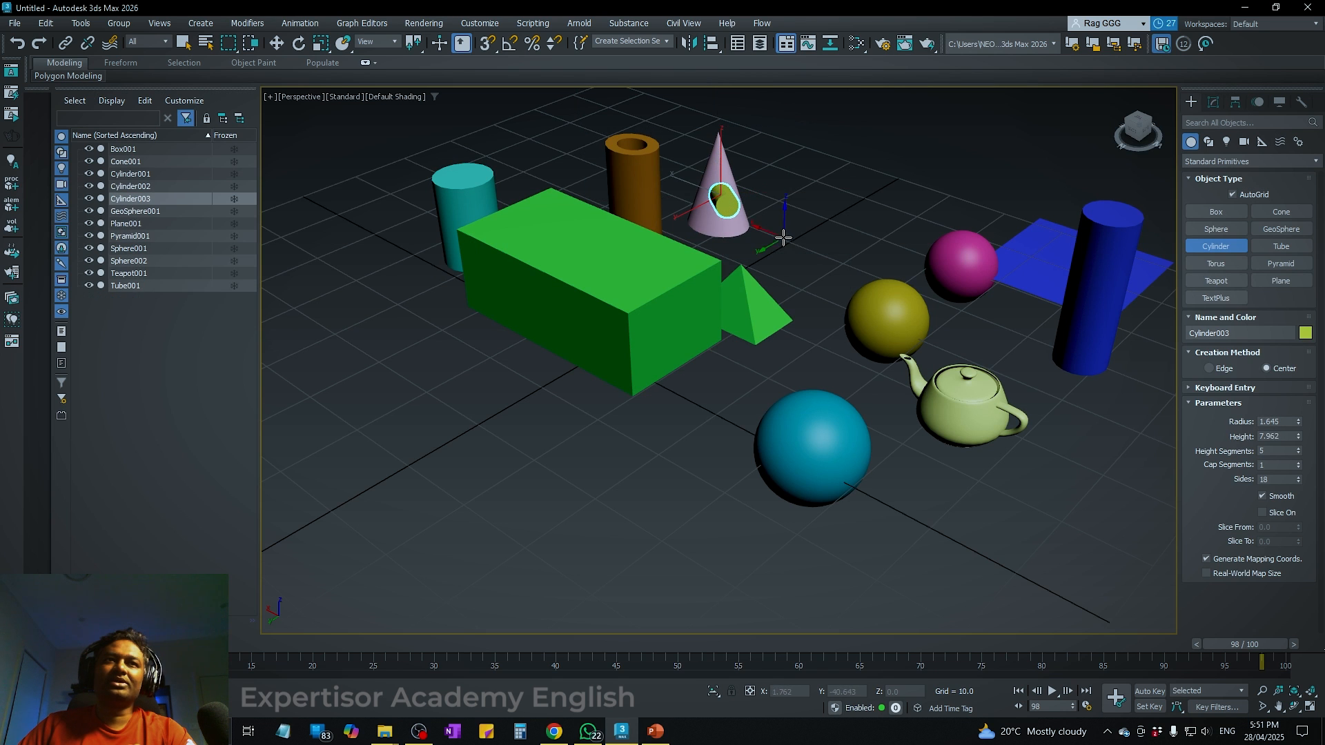
Create a cylinder projecting from the orange tube's side wall, about 1.5 in radius and 9.2 high.
alt+middle_drag(872, 228, 768, 241)
drag(668, 146, 680, 147)
click(664, 207)
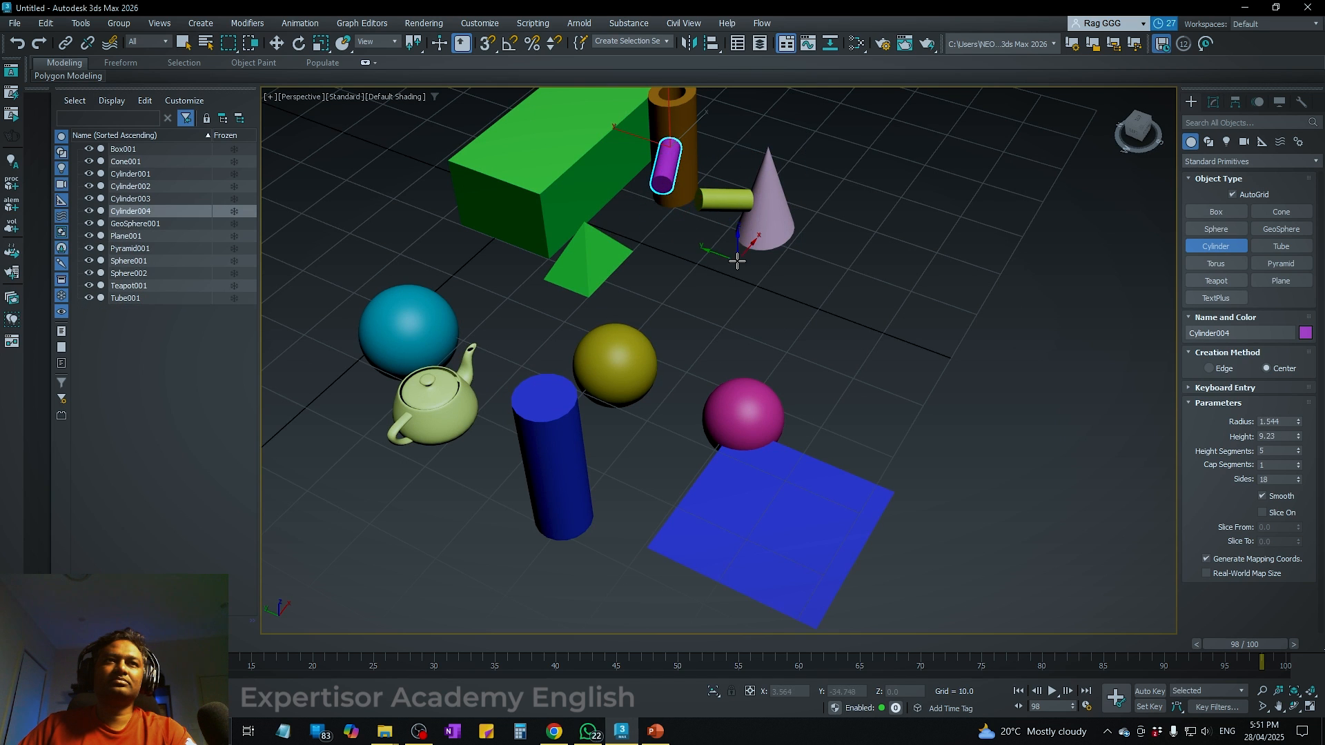
Create a cylinder projecting from a sloped face of the green pyramid, about 1.6 in radius and 11 high.
middle_drag(730, 261, 781, 259)
drag(694, 268, 696, 269)
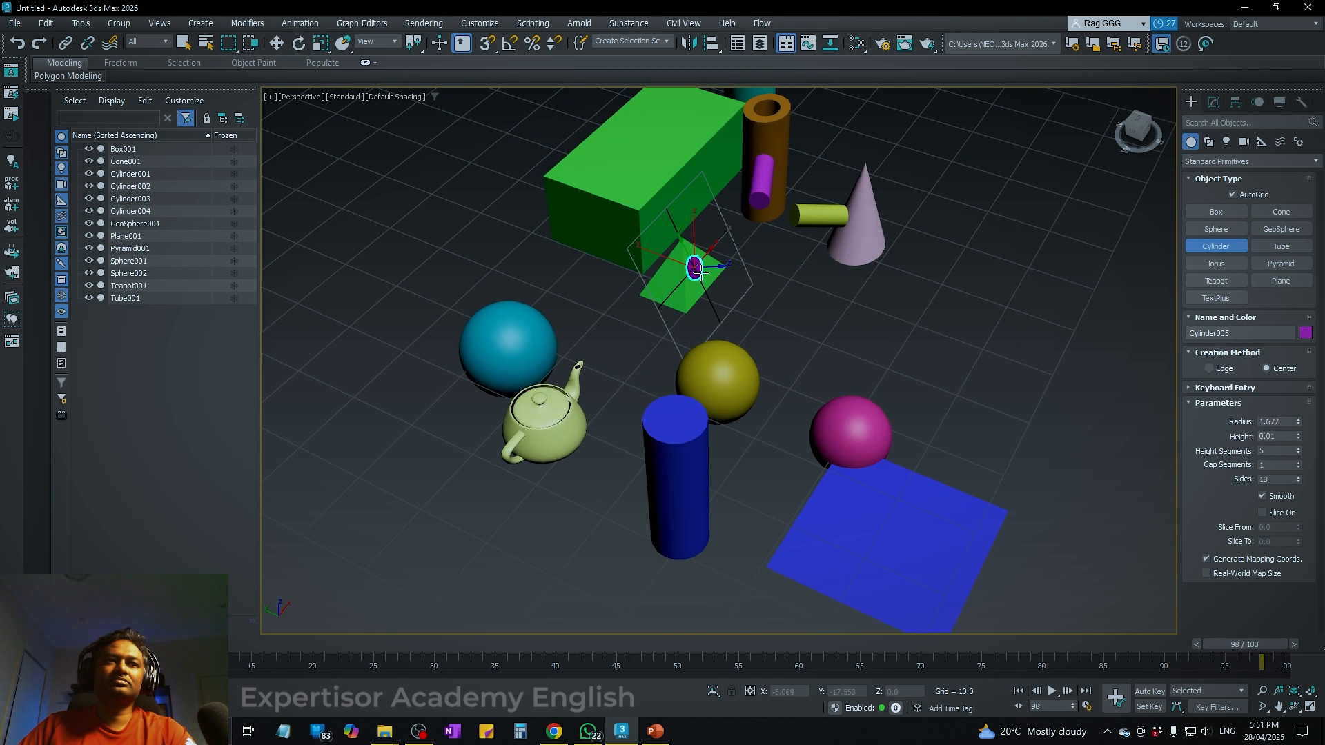
click(763, 261)
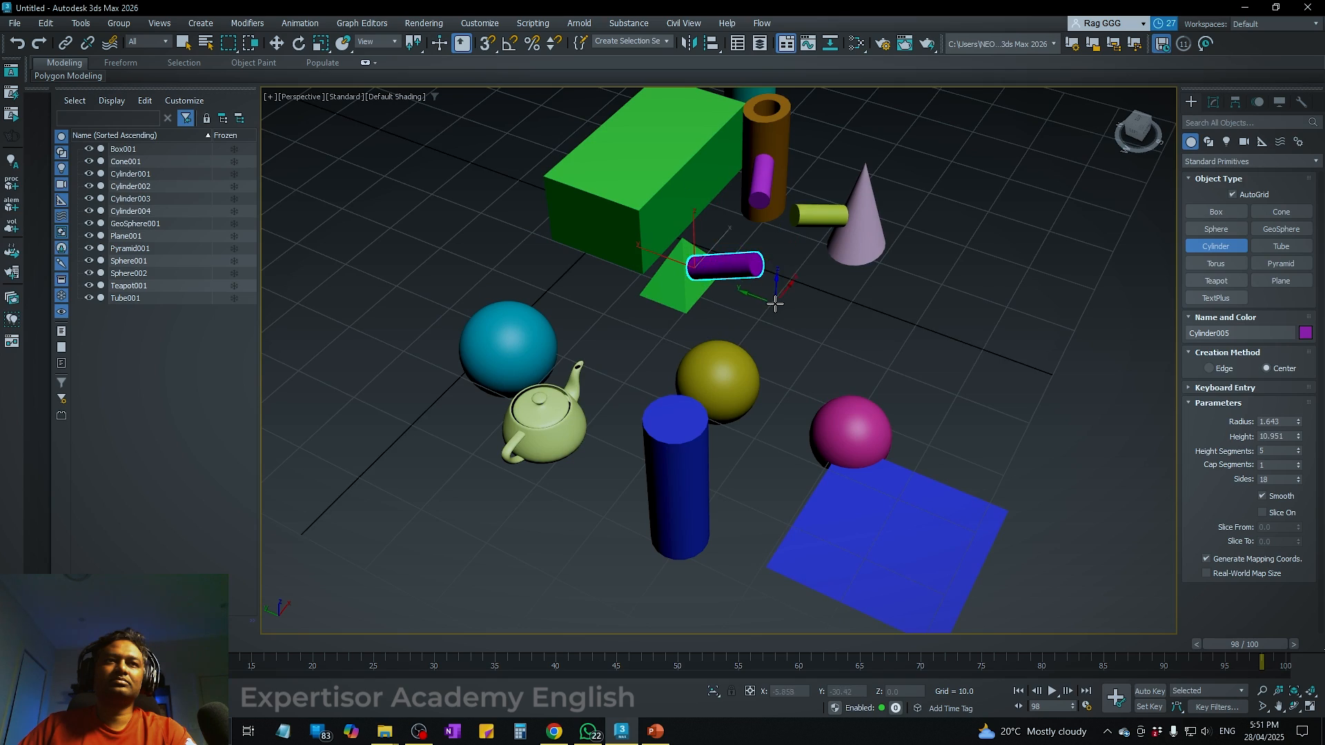
middle_drag(775, 299, 902, 354)
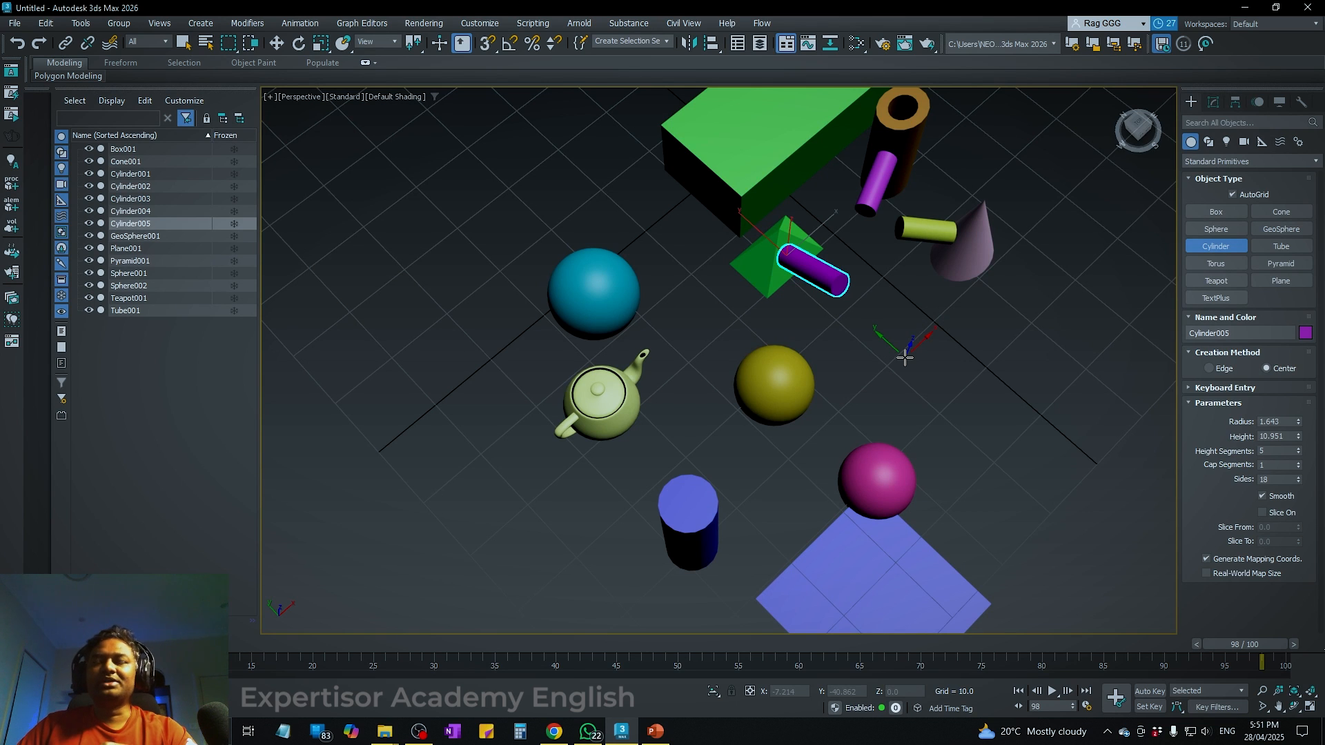
Turn off AutoGrid and reduce the radius of the cylinder on the pyramid to about 1.46.
click(1234, 196)
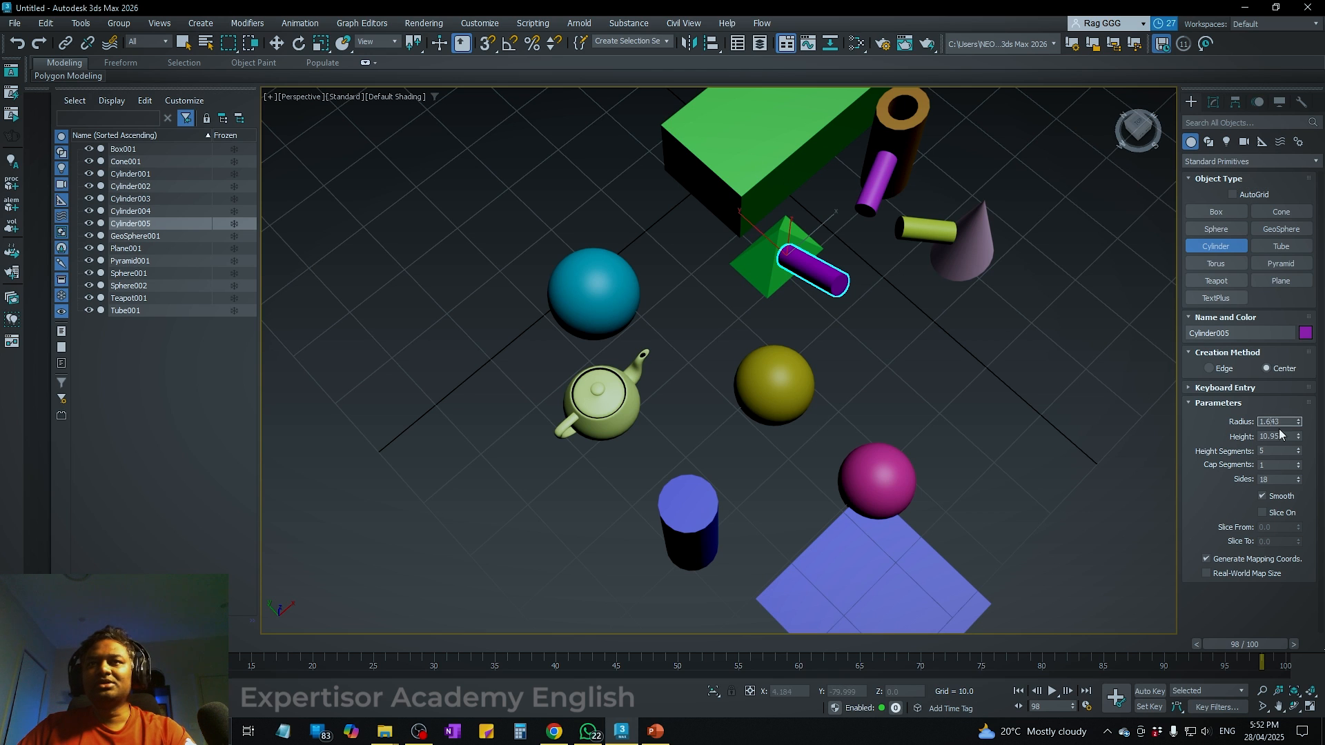
drag(1299, 425, 1299, 427)
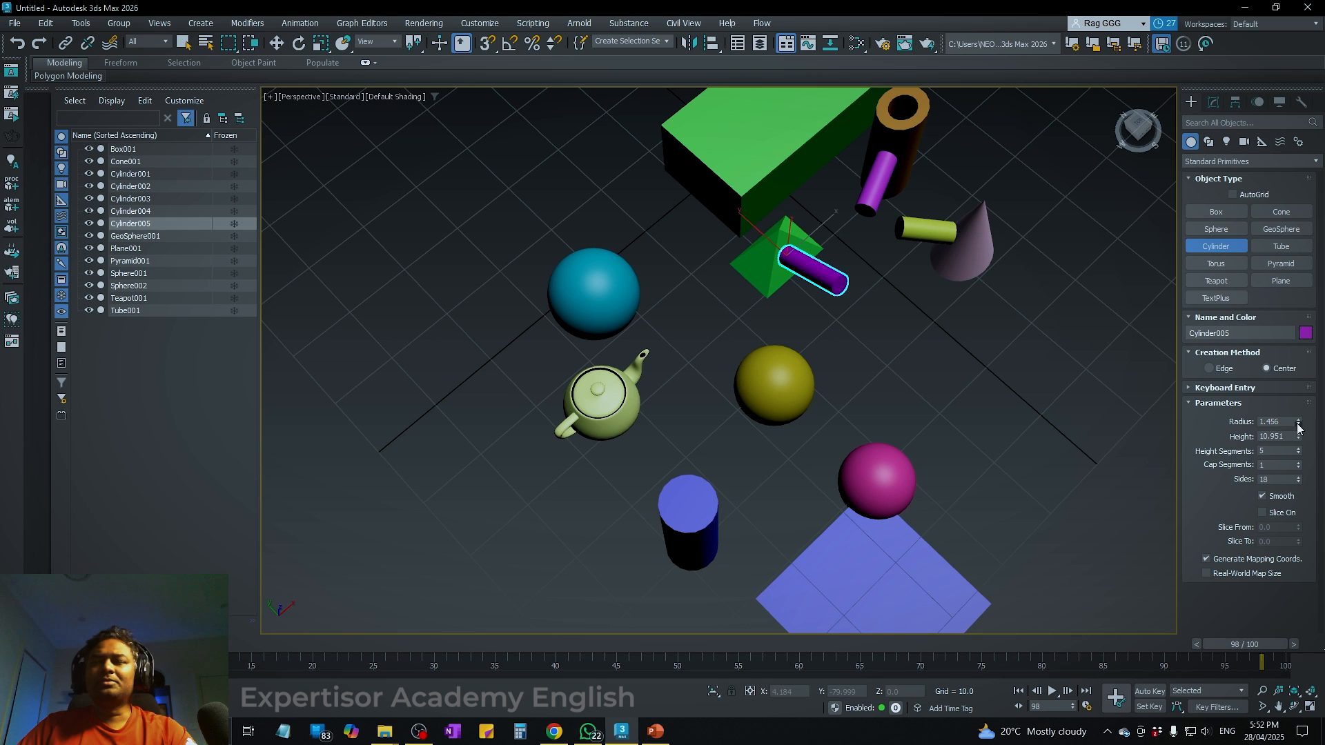
click(975, 459)
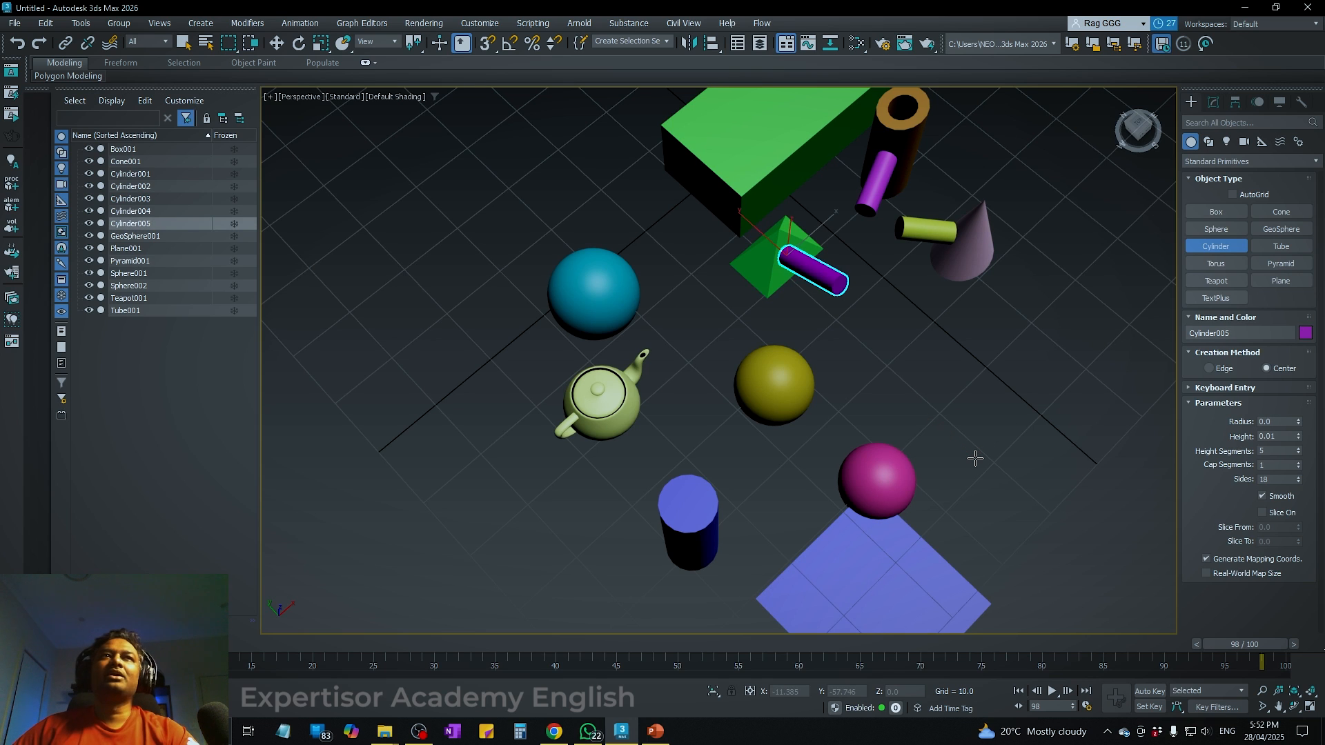